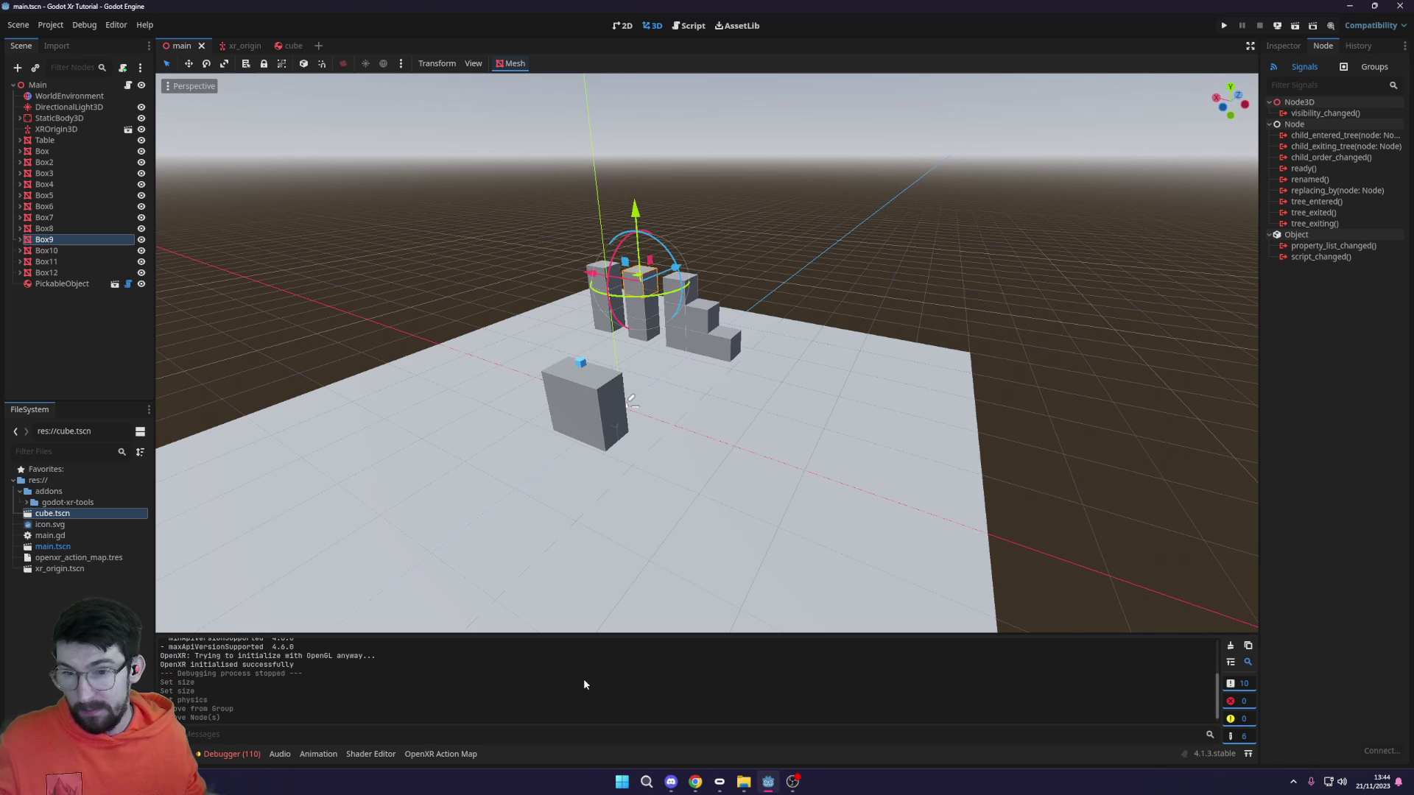
Inspect Box6's collision shape, then orbit the view around the stacked boxes
{"action": "scroll", "coordinate": [809, 273], "scroll_direction": "up", "scroll_amount": 3}
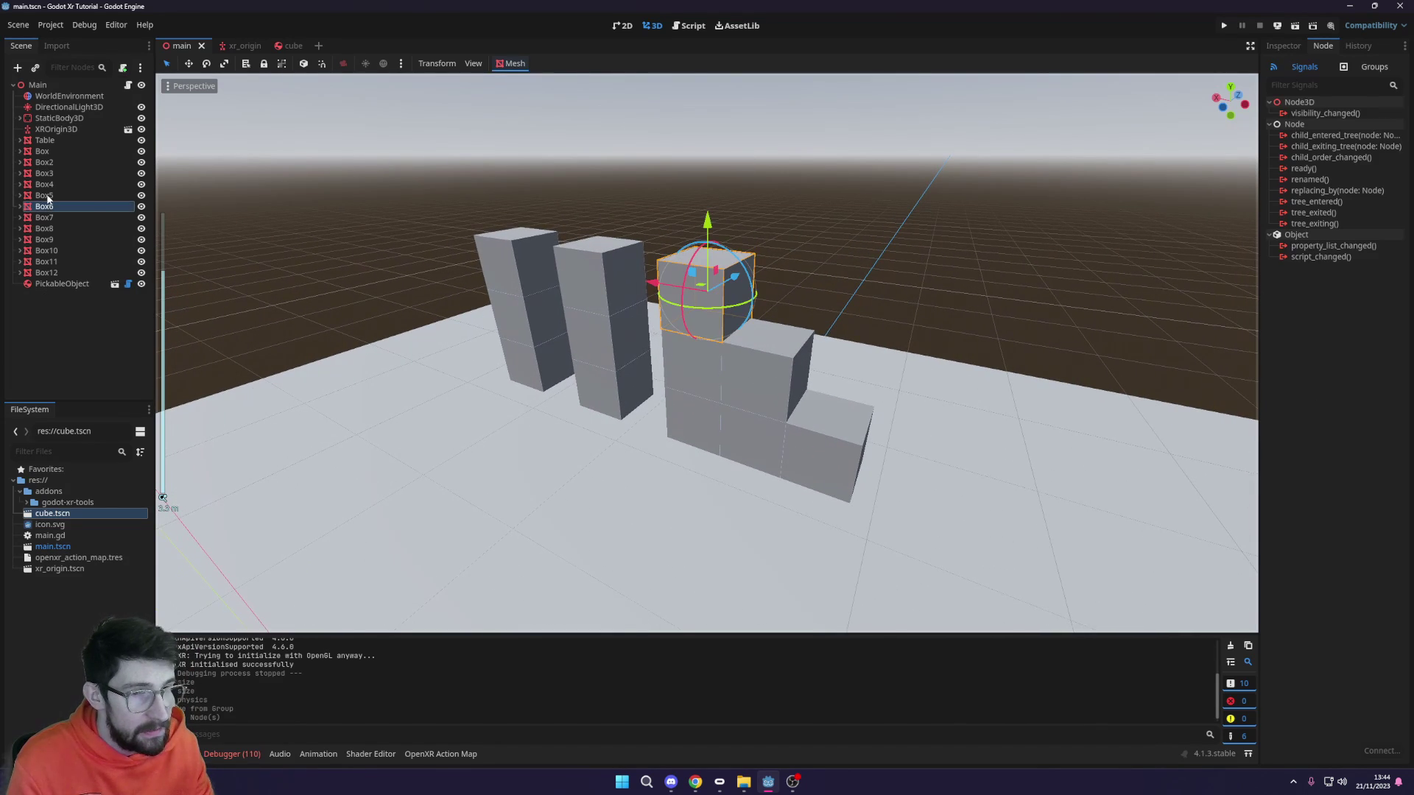
{"action": "left_click", "coordinate": [21, 207]}
{"action": "left_click", "coordinate": [79, 228]}
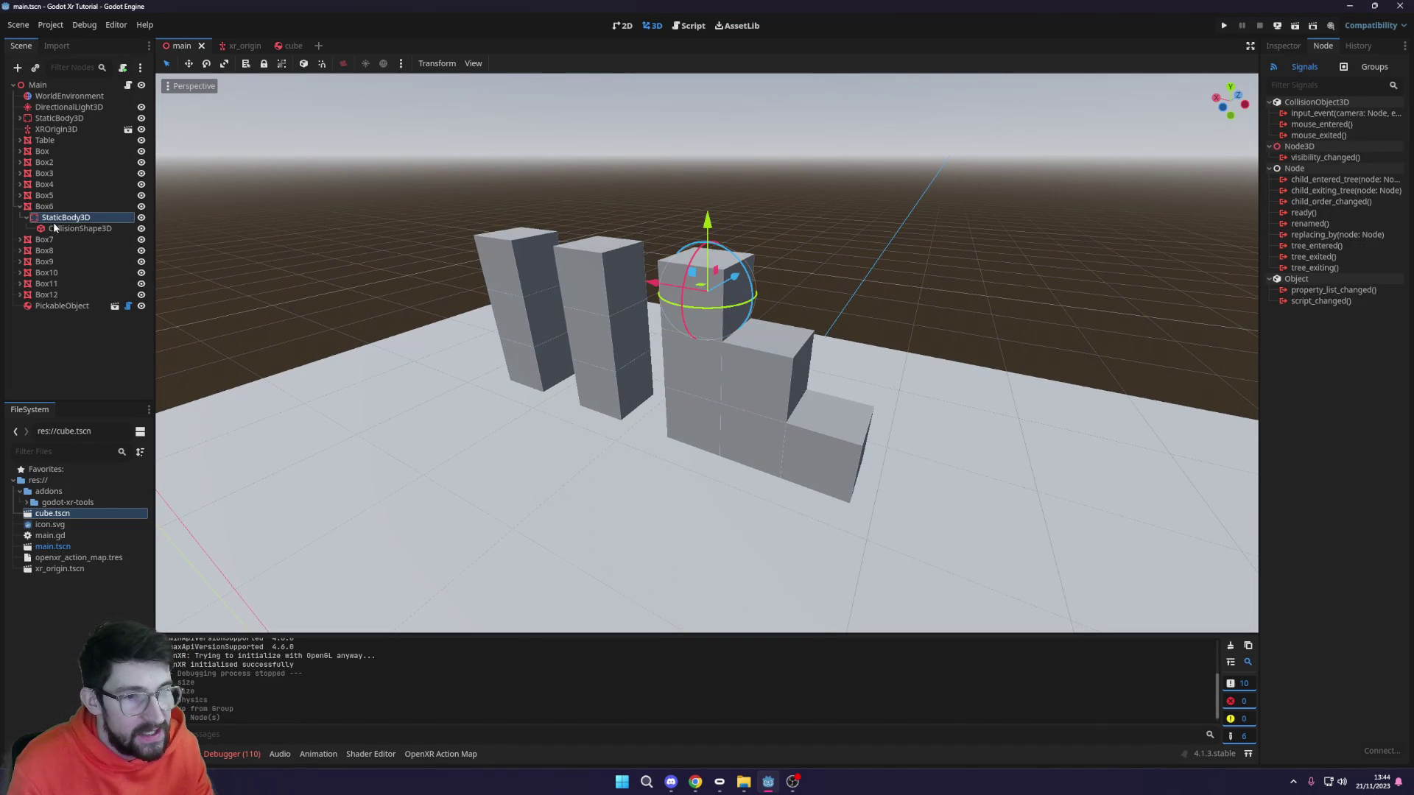
{"action": "left_click", "coordinate": [21, 206]}
{"action": "scroll", "coordinate": [663, 295], "scroll_direction": "down", "scroll_amount": 2}
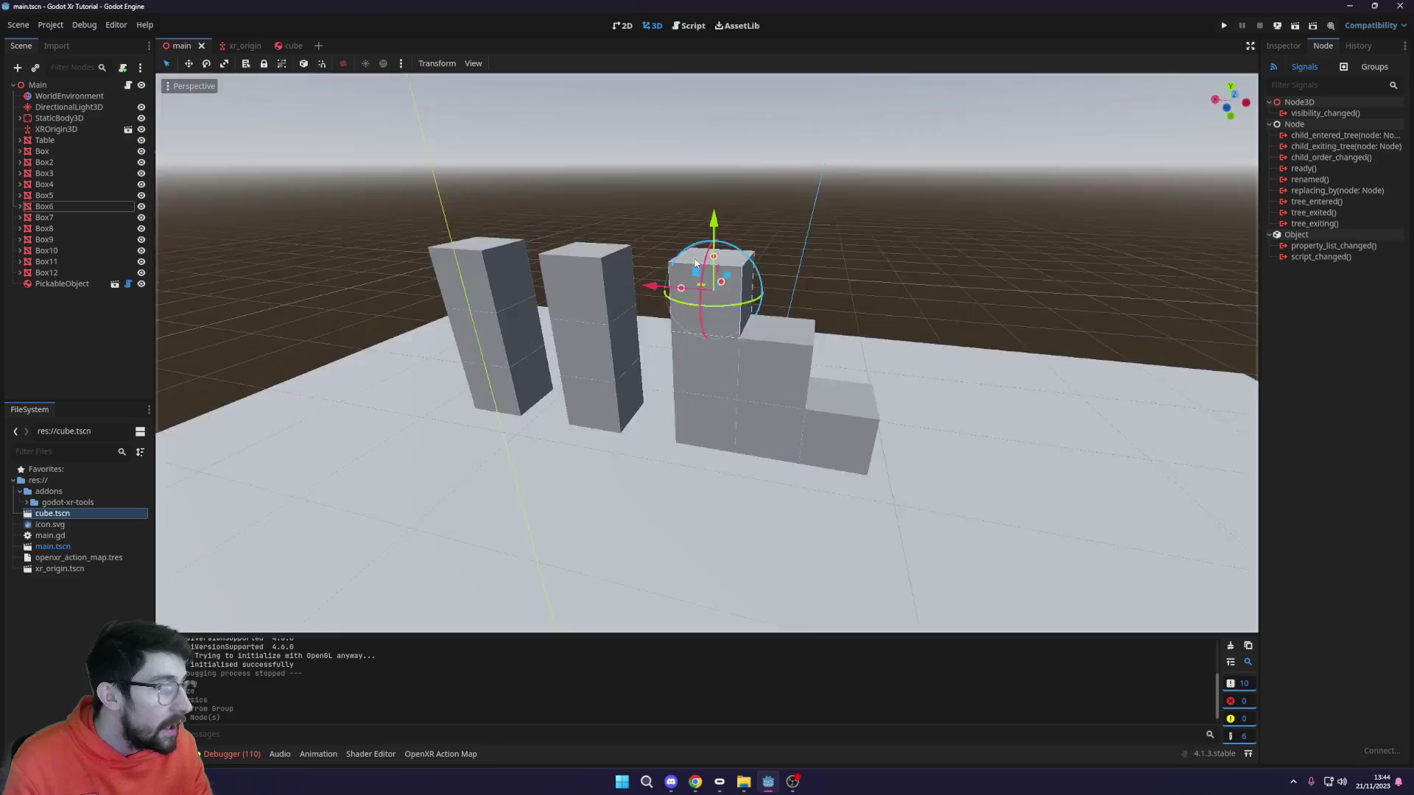
{"action": "middle_click_drag", "start_coordinate": [515, 257], "coordinate": [559, 412]}
Switch to the xr_origin scene and select its RightHand controller node
{"action": "scroll", "coordinate": [593, 346], "scroll_direction": "down", "scroll_amount": 3}
{"action": "scroll", "coordinate": [592, 349], "scroll_direction": "up", "scroll_amount": 4}
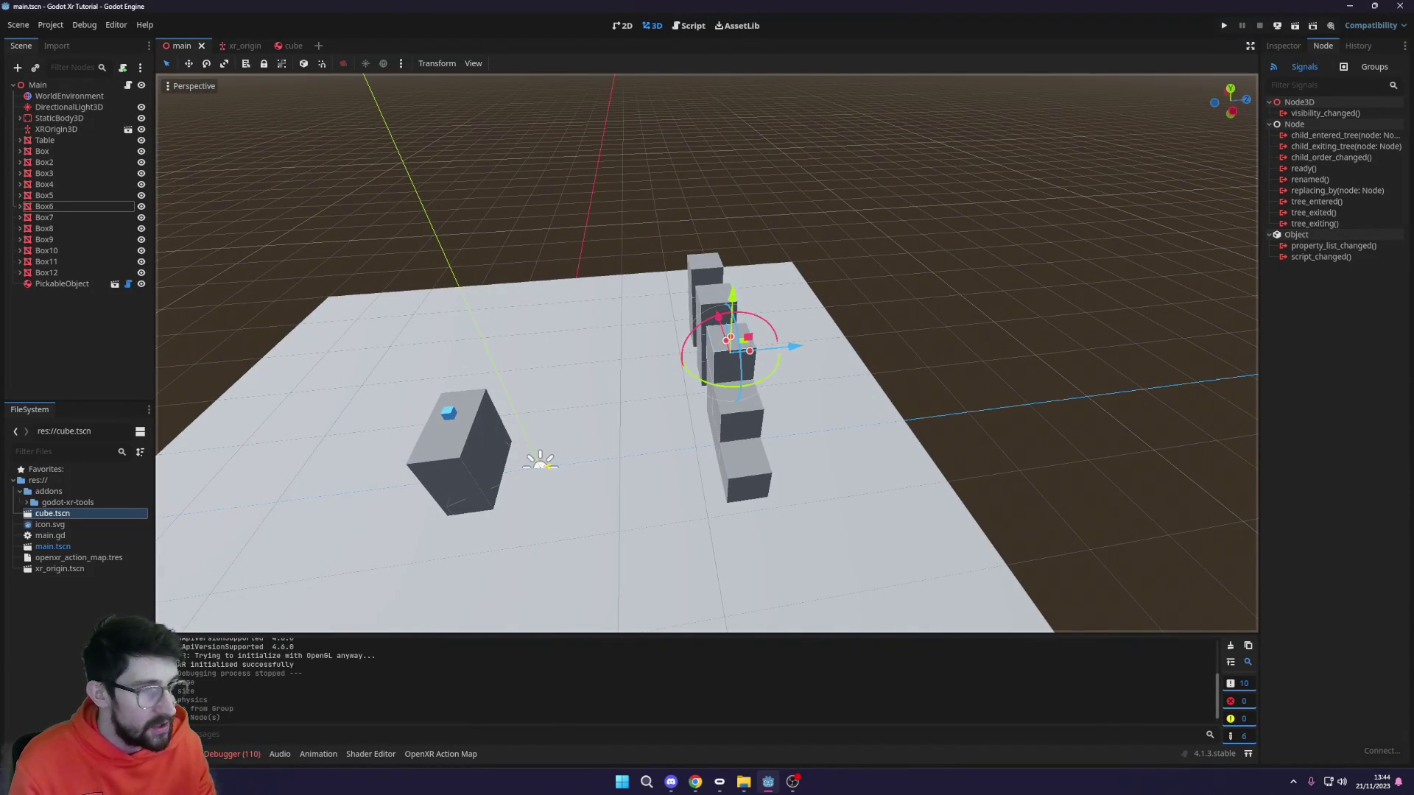
{"action": "left_click", "coordinate": [234, 46]}
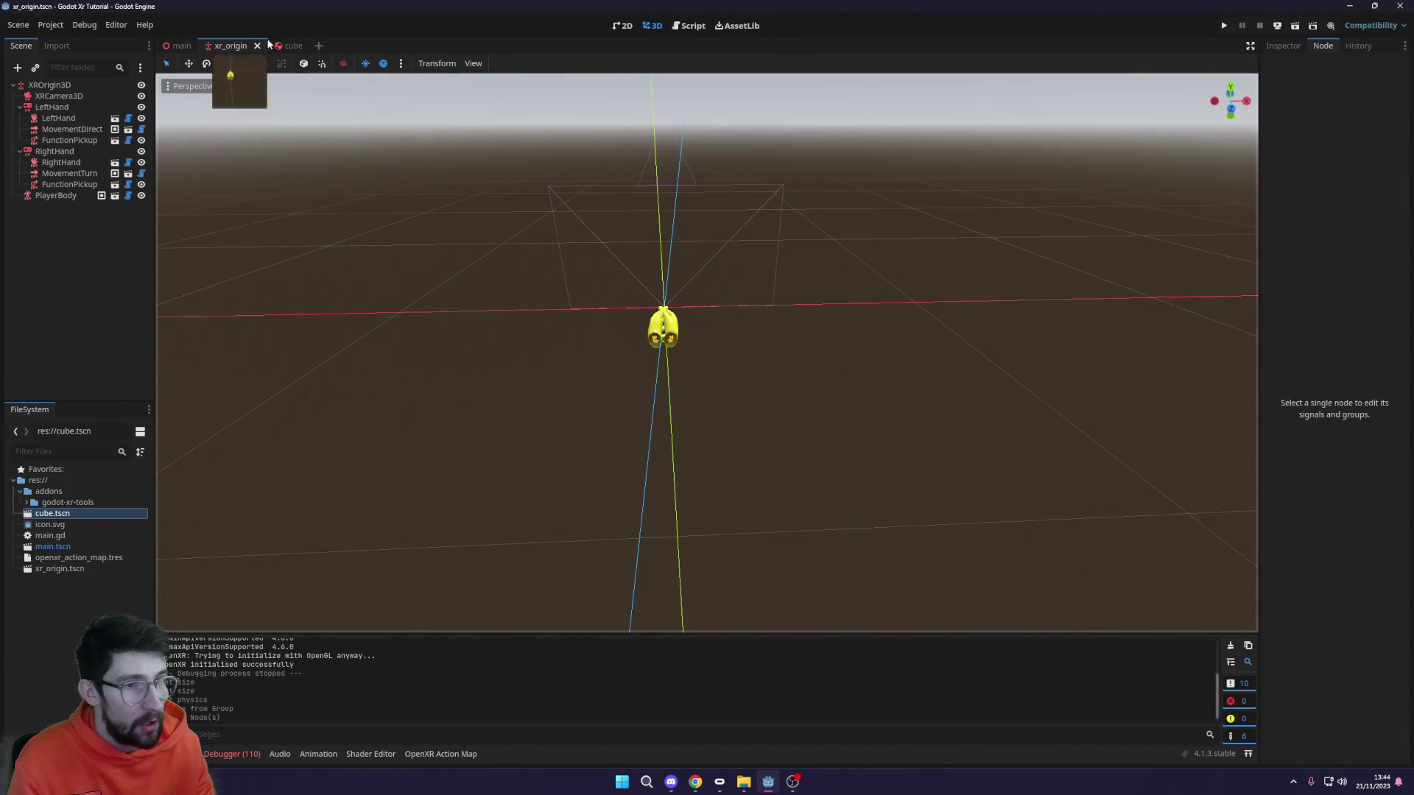
{"action": "left_click", "coordinate": [66, 151]}
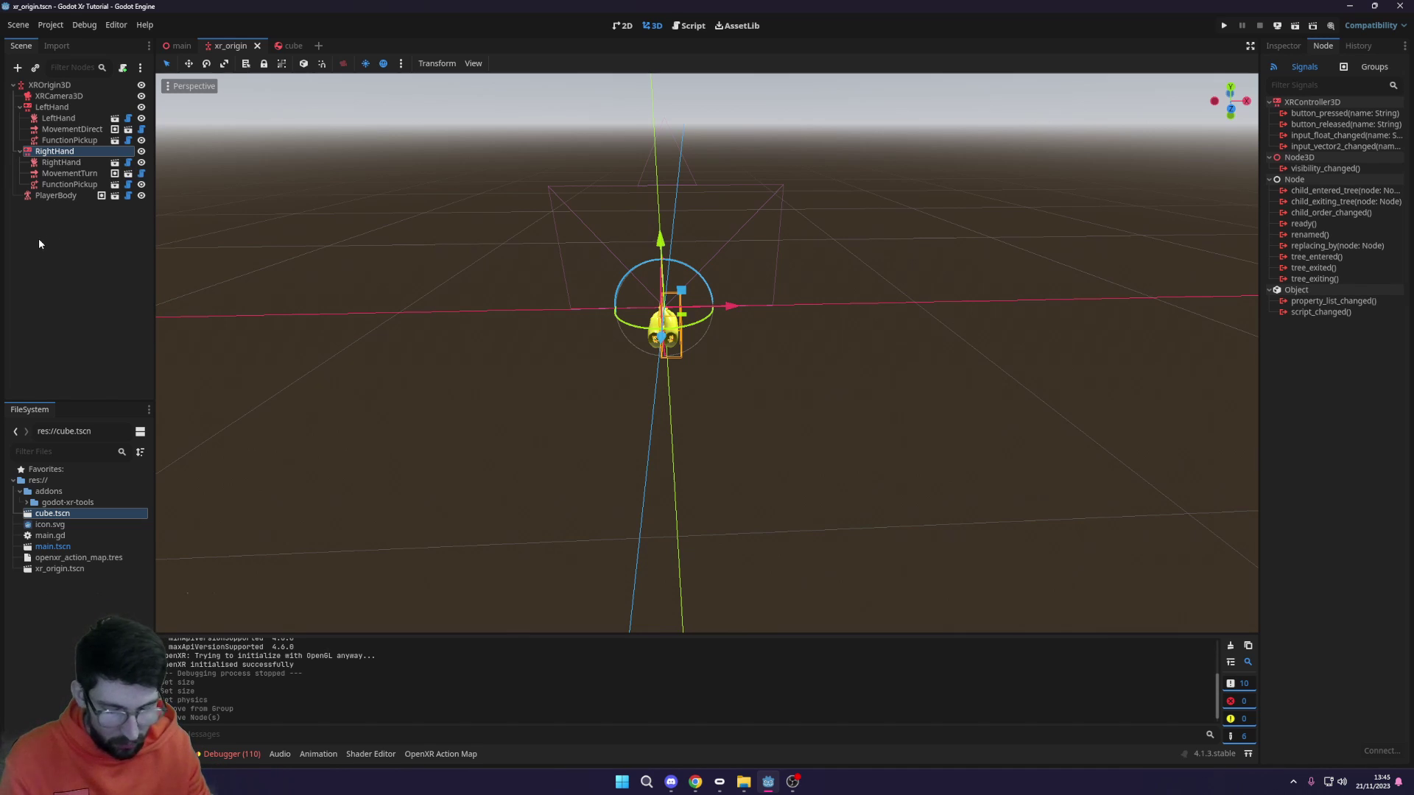
Search child scenes for 'movement' and instance movement_jump.tscn under RightHand
{"action": "key", "text": "ctrl+shift+a"}
{"action": "type", "text": "movement"}
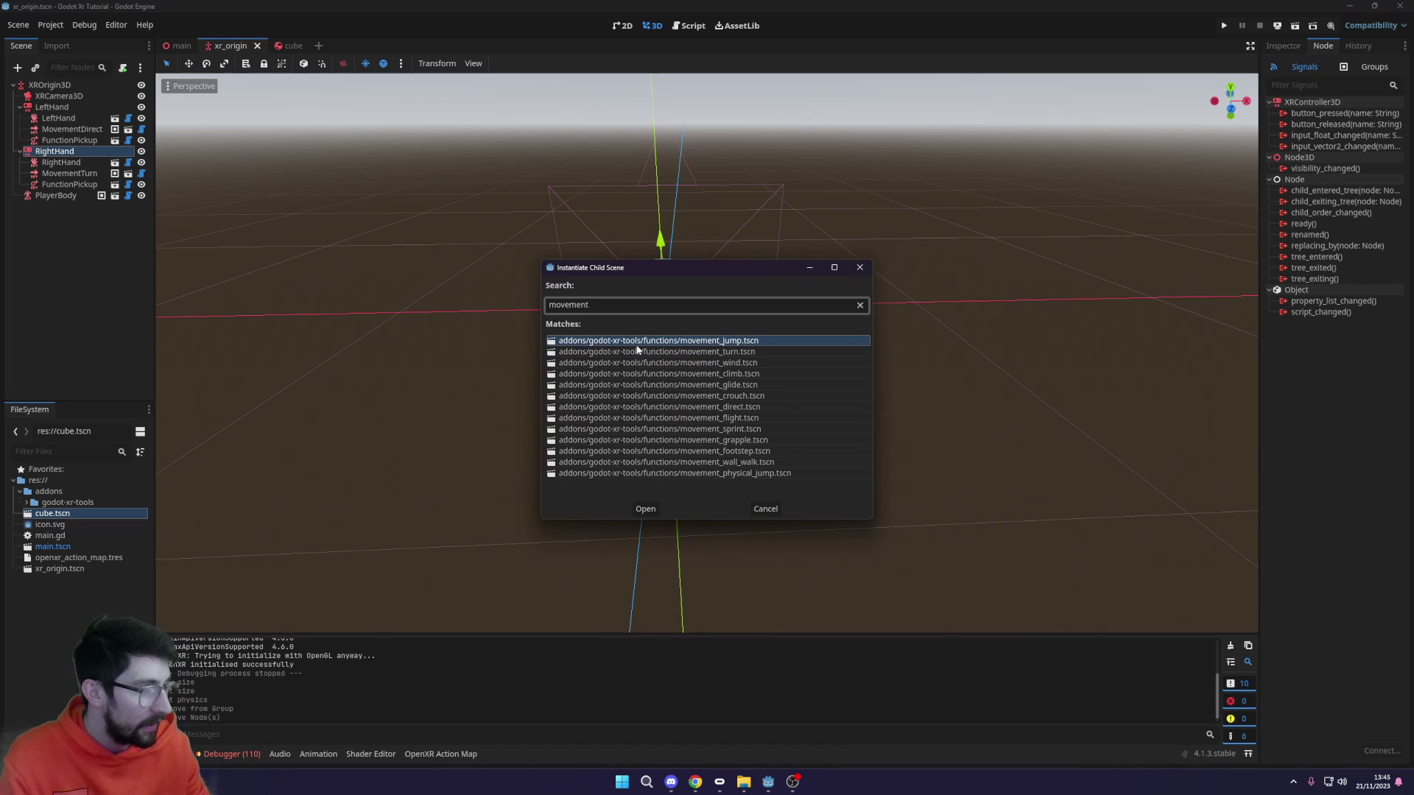
{"action": "left_click", "coordinate": [720, 474]}
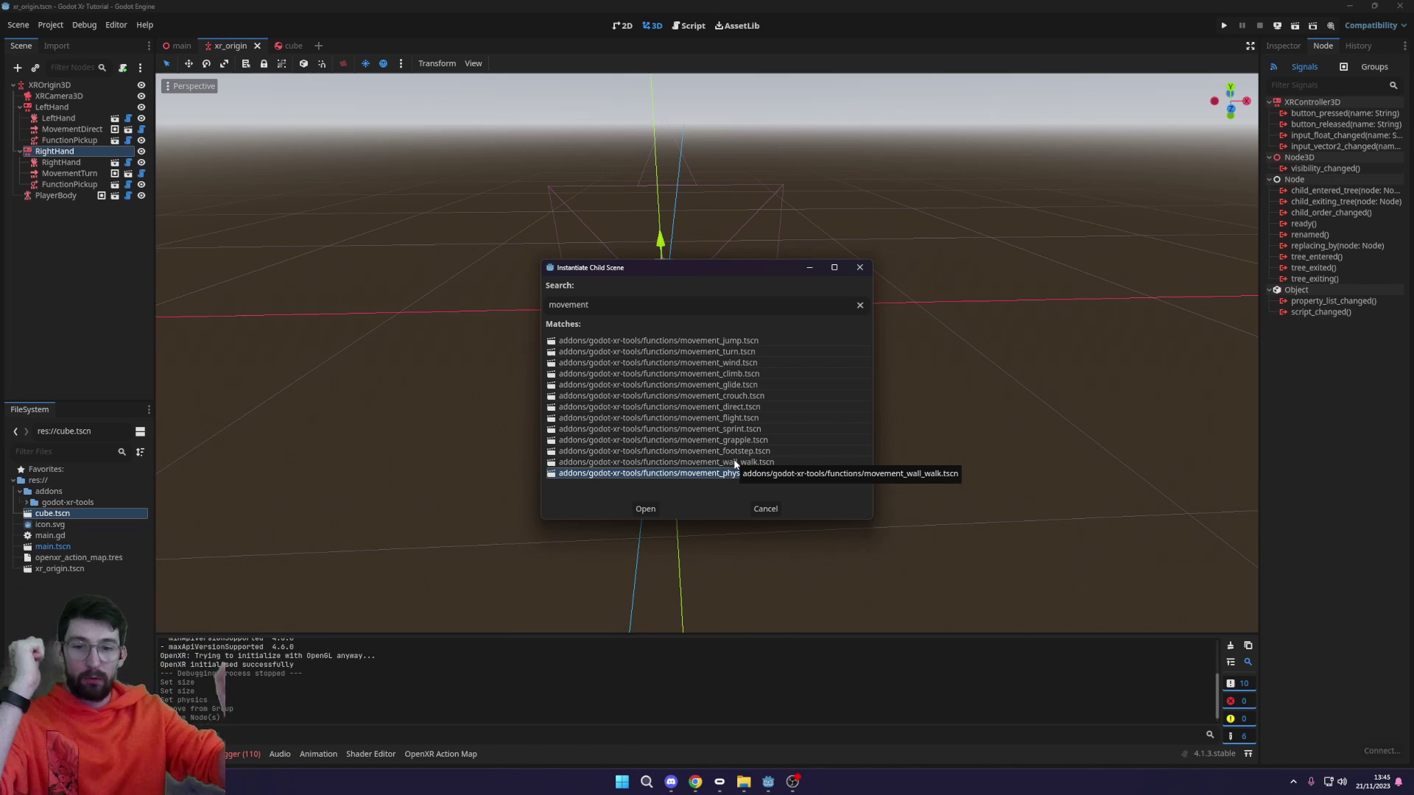
{"action": "left_click", "coordinate": [720, 342]}
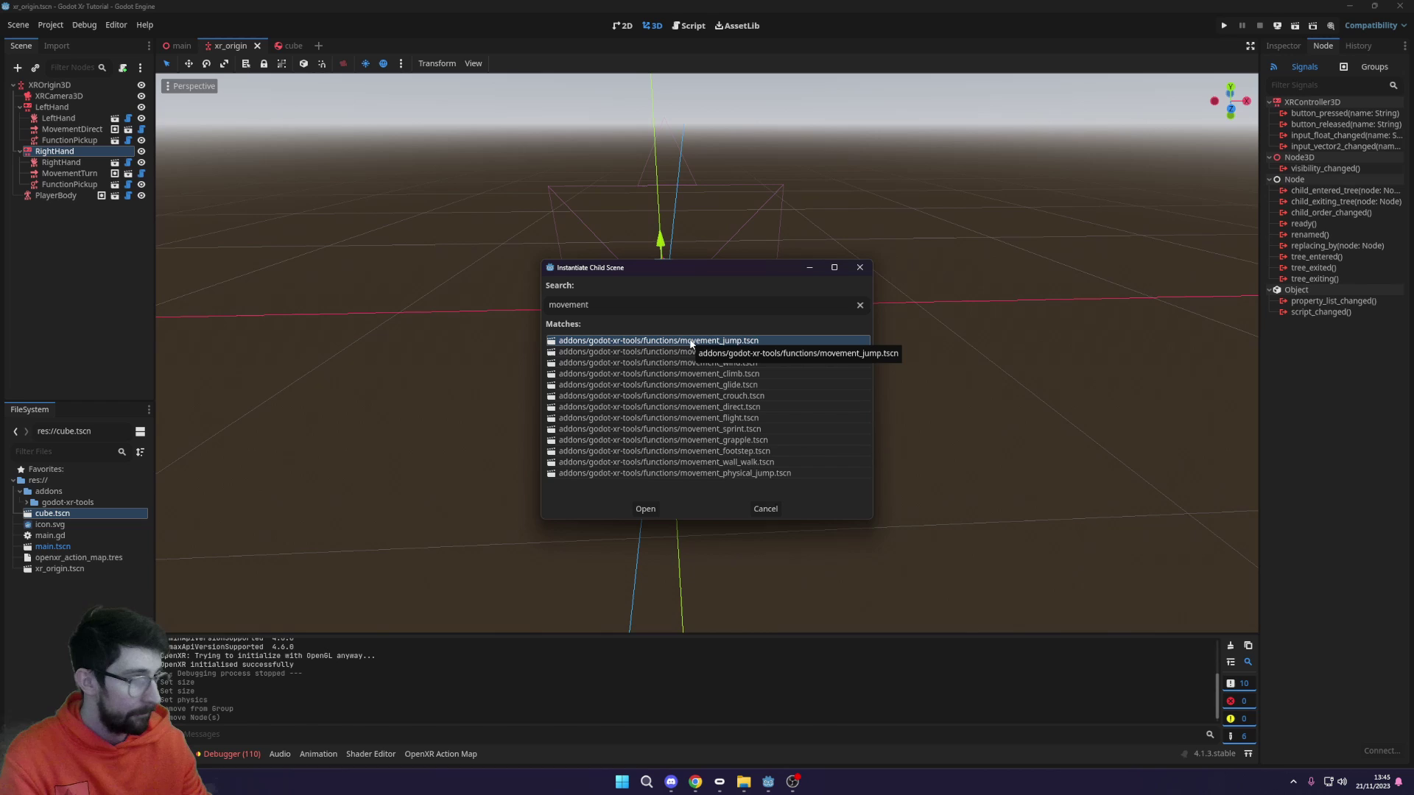
{"action": "double_click", "coordinate": [690, 341]}
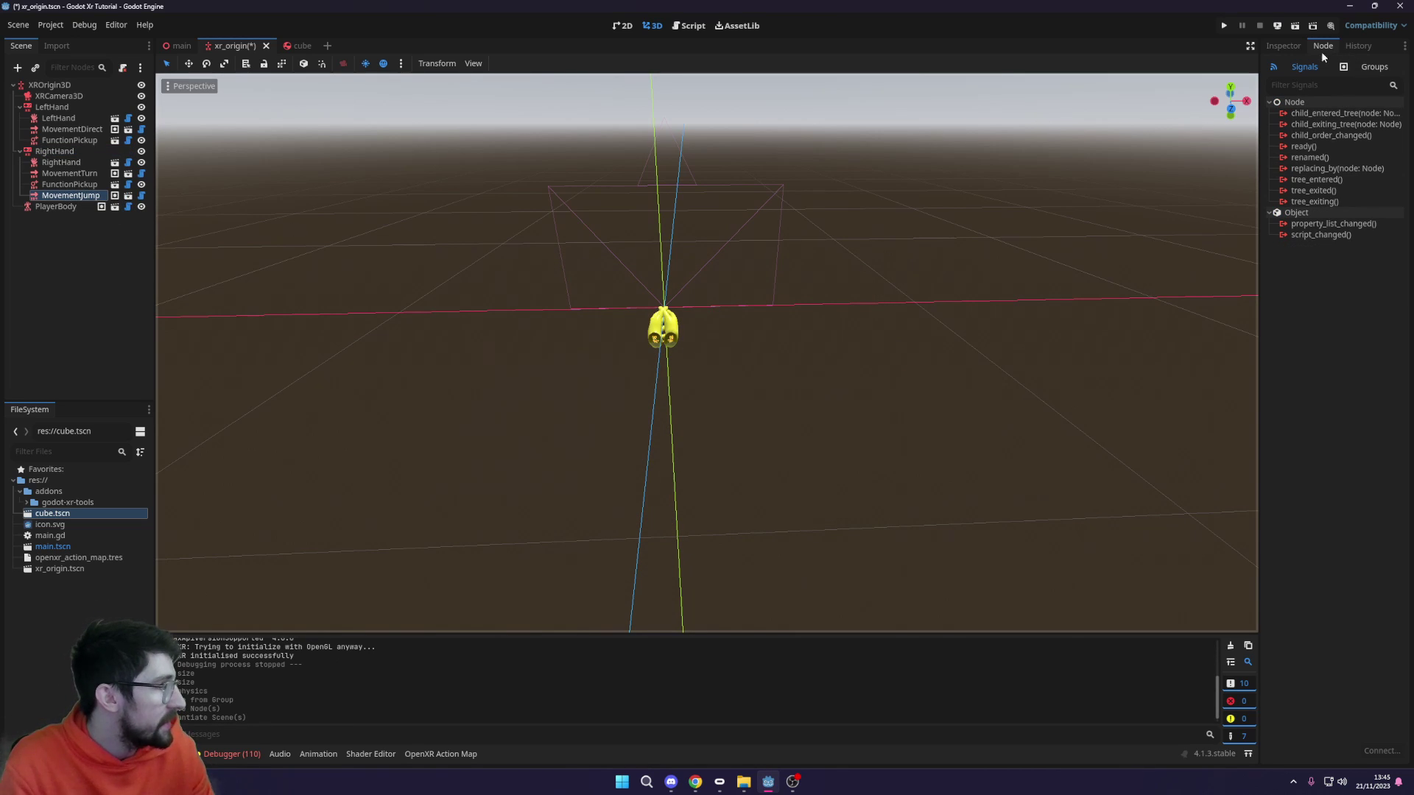
Look up the ax_button action name in the OpenXR Action Map for MovementJump's jump button
{"action": "left_click", "coordinate": [1282, 46]}
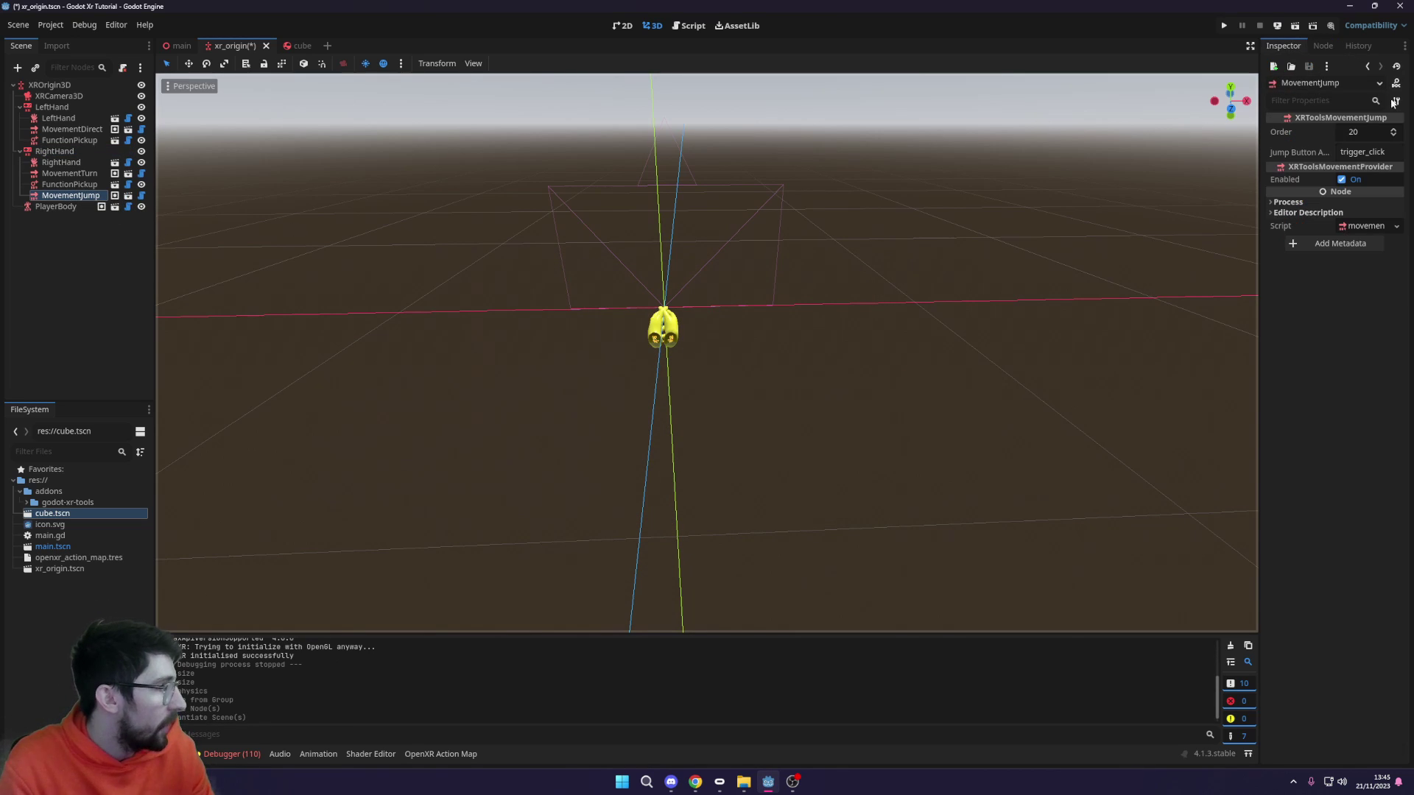
{"action": "double_click", "coordinate": [1355, 152]}
{"action": "left_click", "coordinate": [1350, 152]}
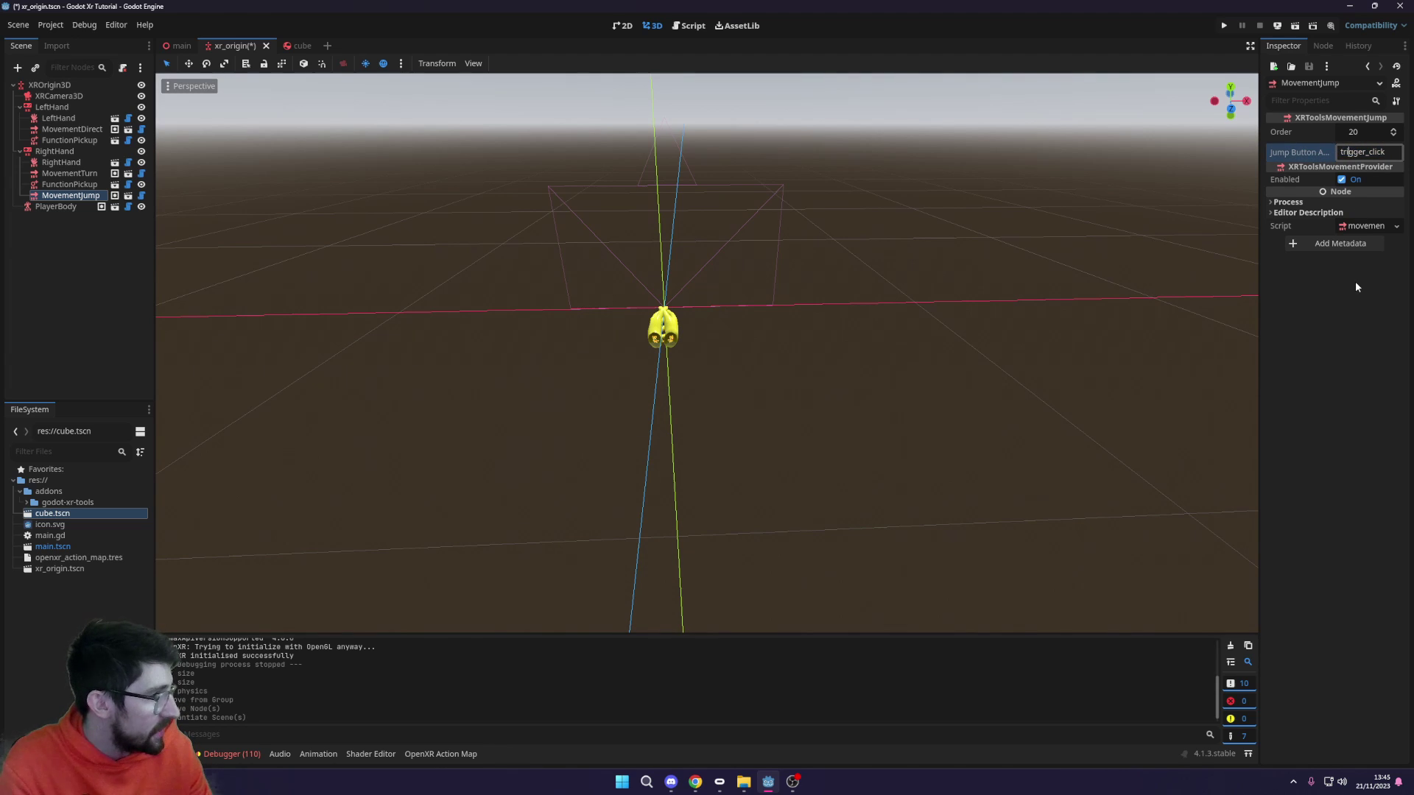
{"action": "left_click", "coordinate": [434, 755]}
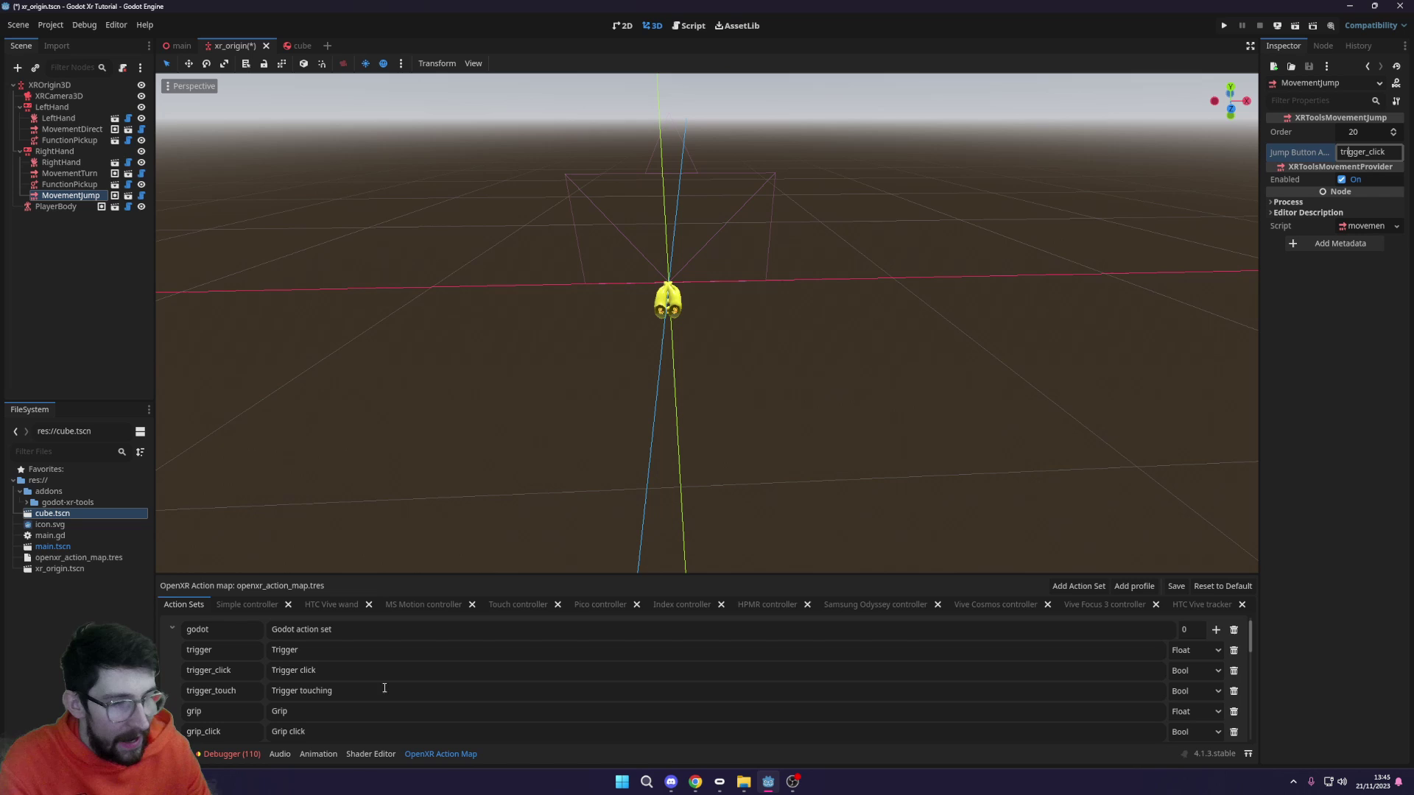
{"action": "left_click_drag", "start_coordinate": [339, 574], "coordinate": [343, 226]}
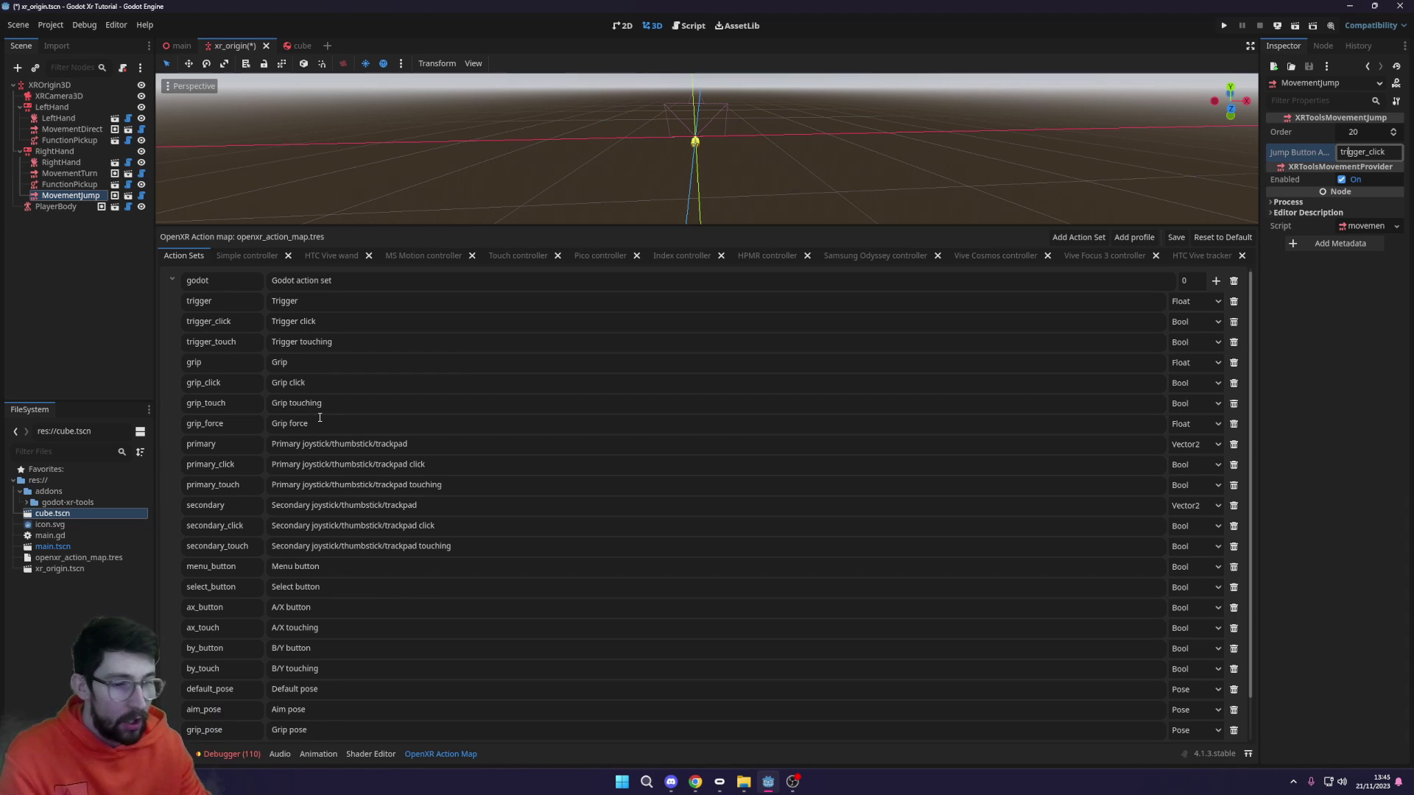
{"action": "double_click", "coordinate": [229, 614]}
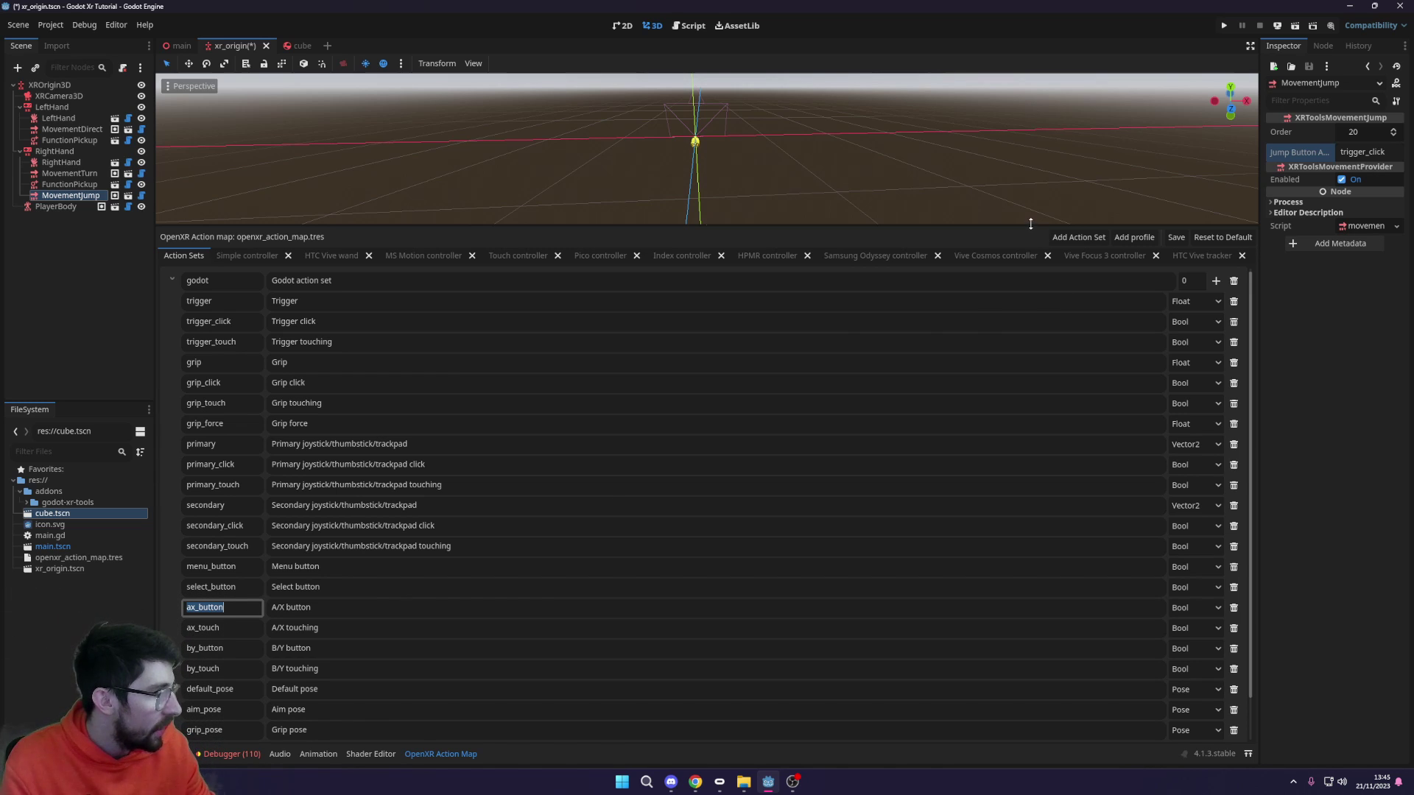
{"action": "left_click_drag", "start_coordinate": [1030, 224], "coordinate": [1002, 554]}
{"action": "left_click", "coordinate": [465, 755]}
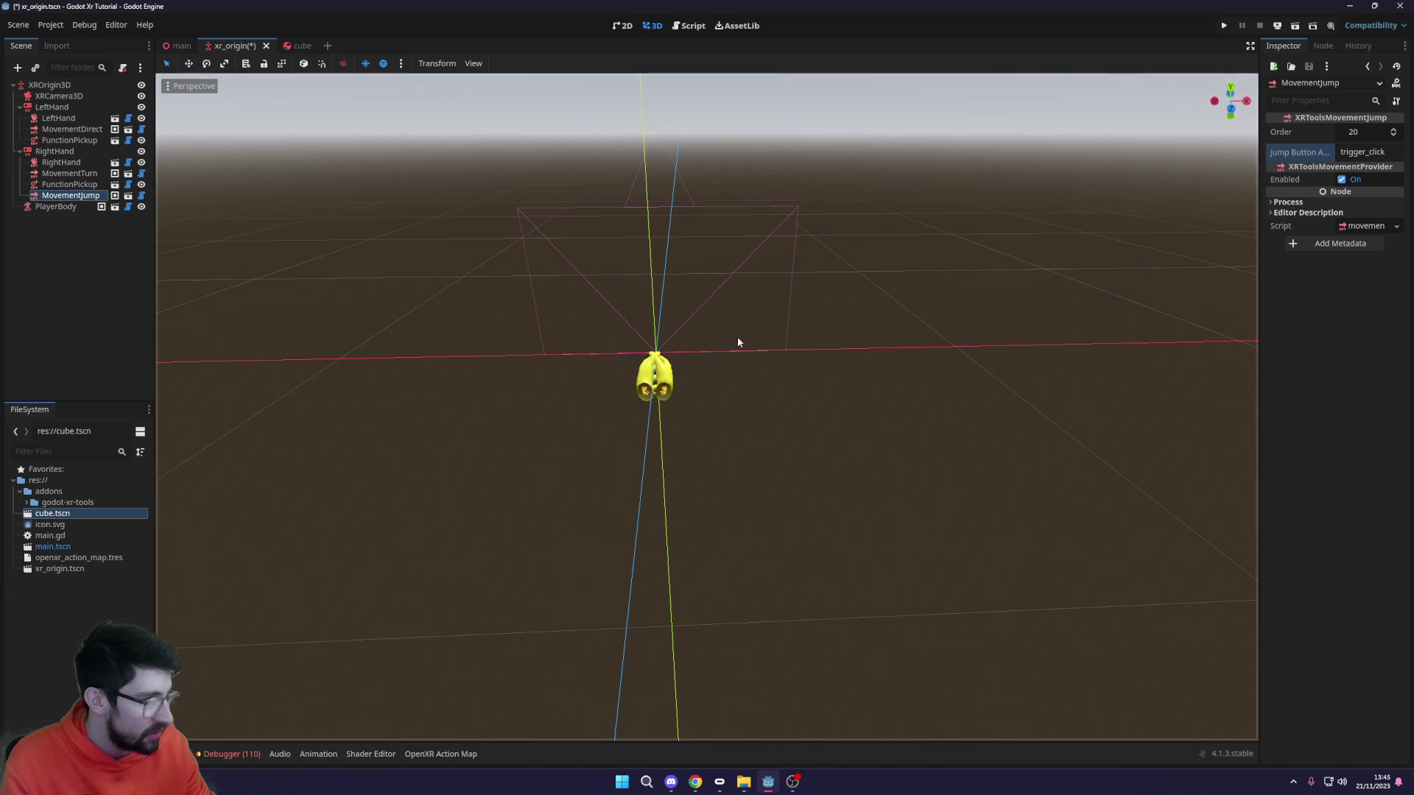
Set MovementJump's Jump Button Action to ax_button and save the xr_origin scene
{"action": "double_click", "coordinate": [1362, 152]}
{"action": "type", "text": "ax_button"}
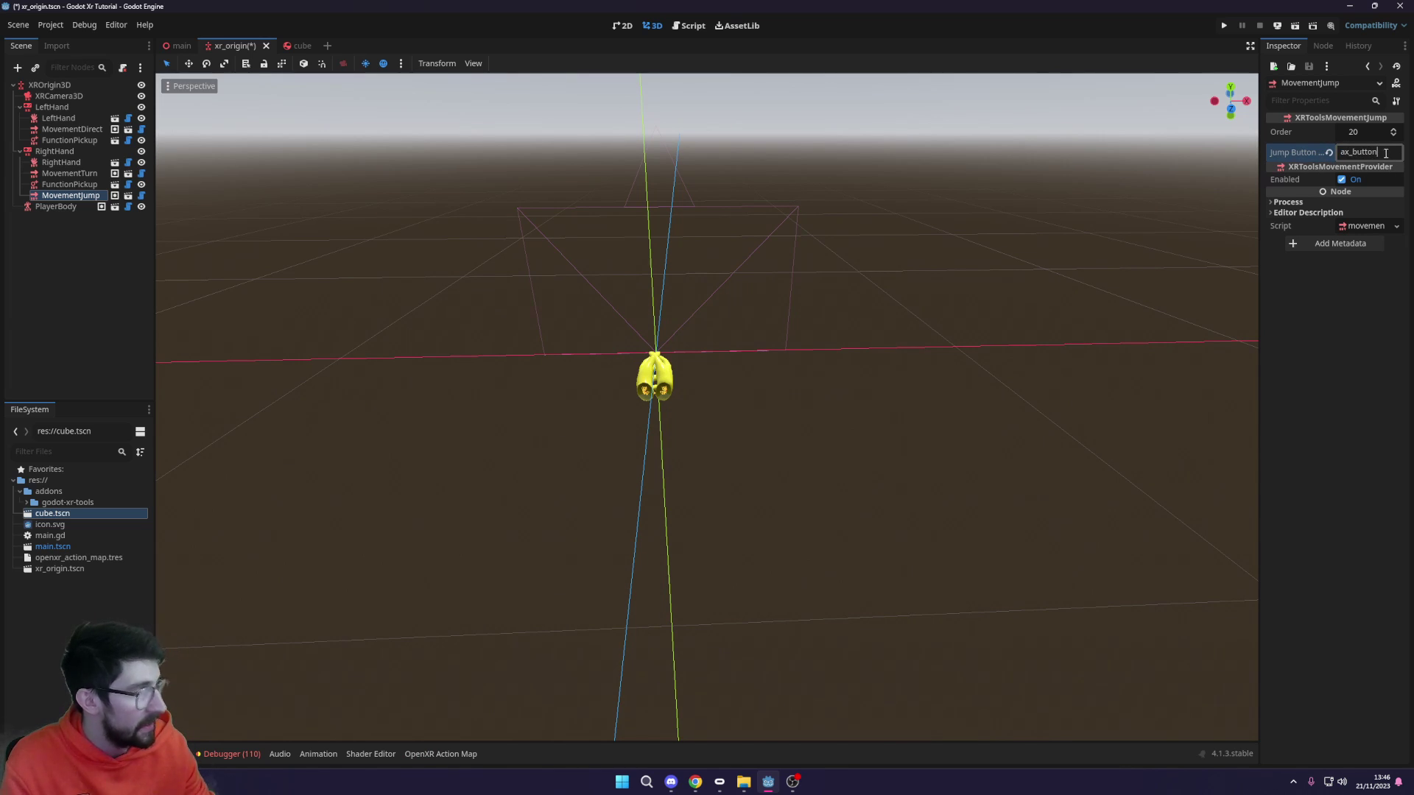
{"action": "key", "text": "ctrl+s"}
{"action": "left_click", "coordinate": [59, 207]}
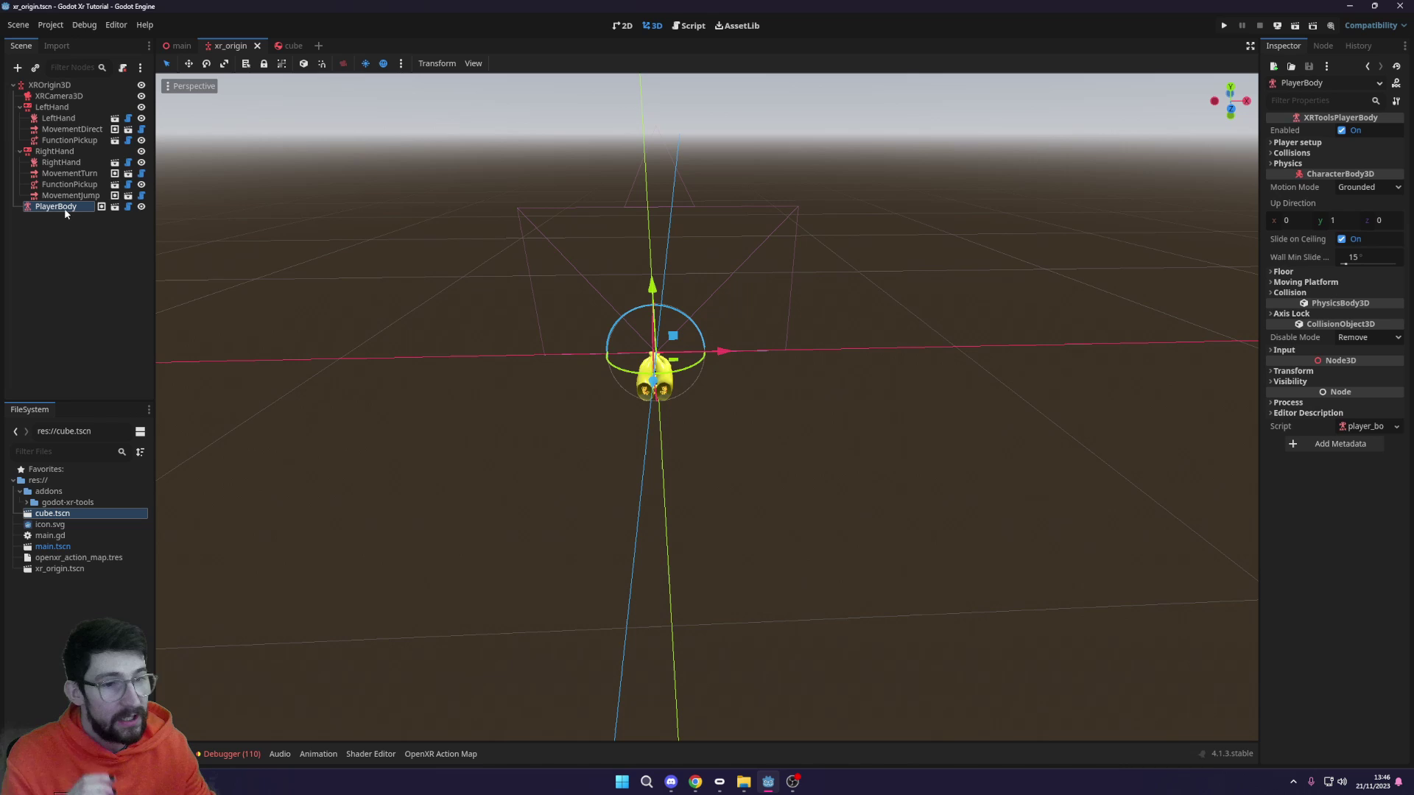
Collapse and re-expand the LeftHand and RightHand nodes in the Scene tree
{"action": "left_click", "coordinate": [20, 106]}
{"action": "left_click", "coordinate": [20, 118]}
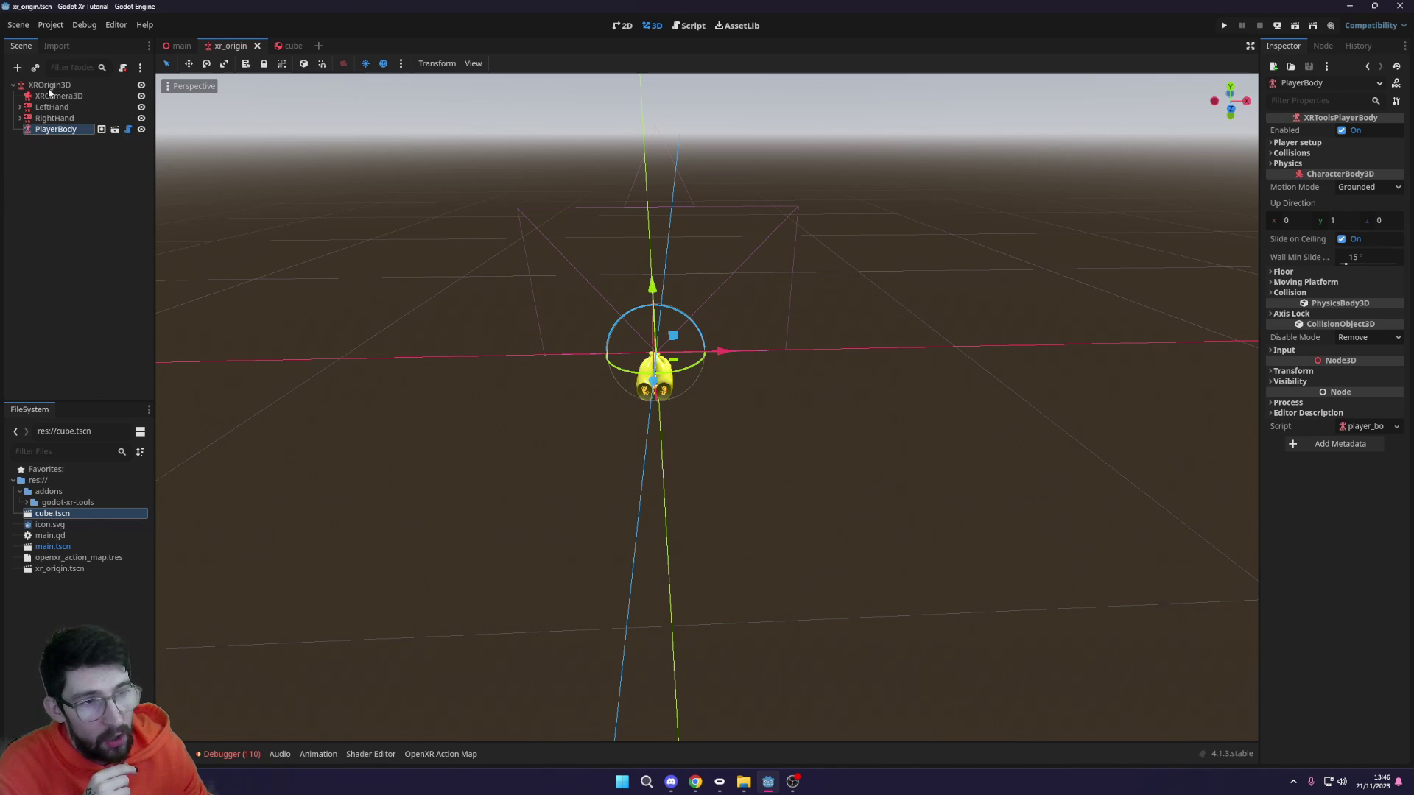
{"action": "left_click", "coordinate": [20, 106]}
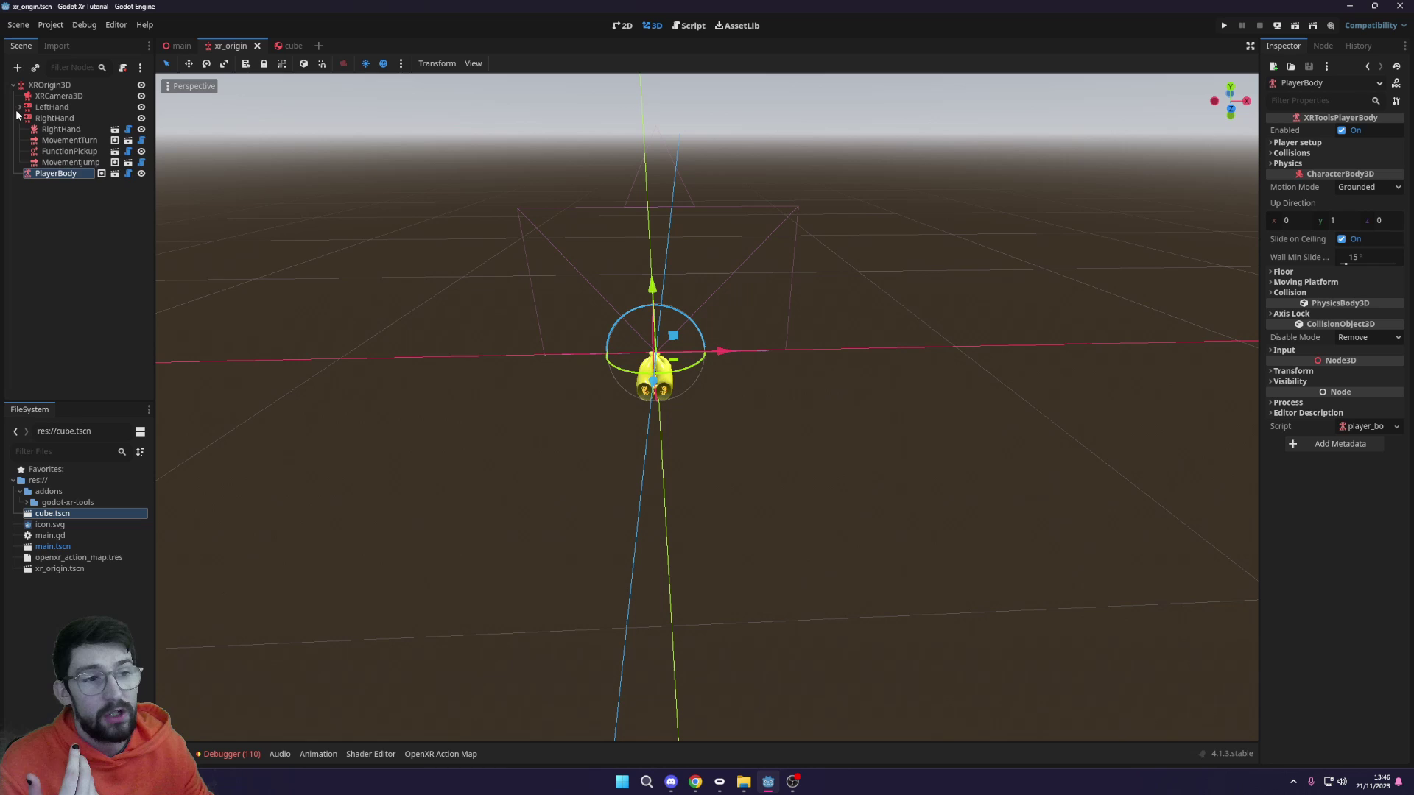
{"action": "left_click", "coordinate": [20, 151]}
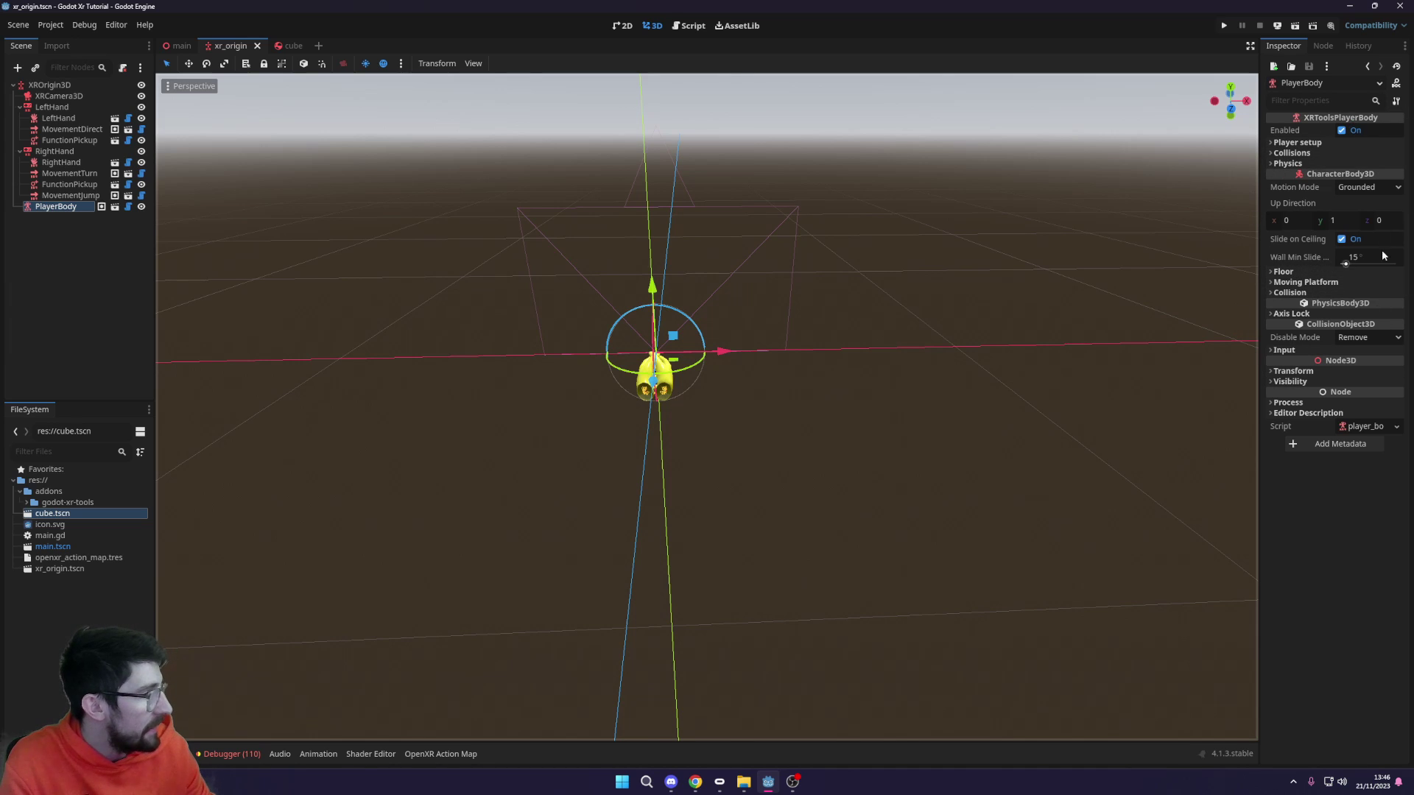
Collapse Player setup and Collisions, leave Ground Control unchanged, and select the empty Physics slot
{"action": "left_click", "coordinate": [1287, 164]}
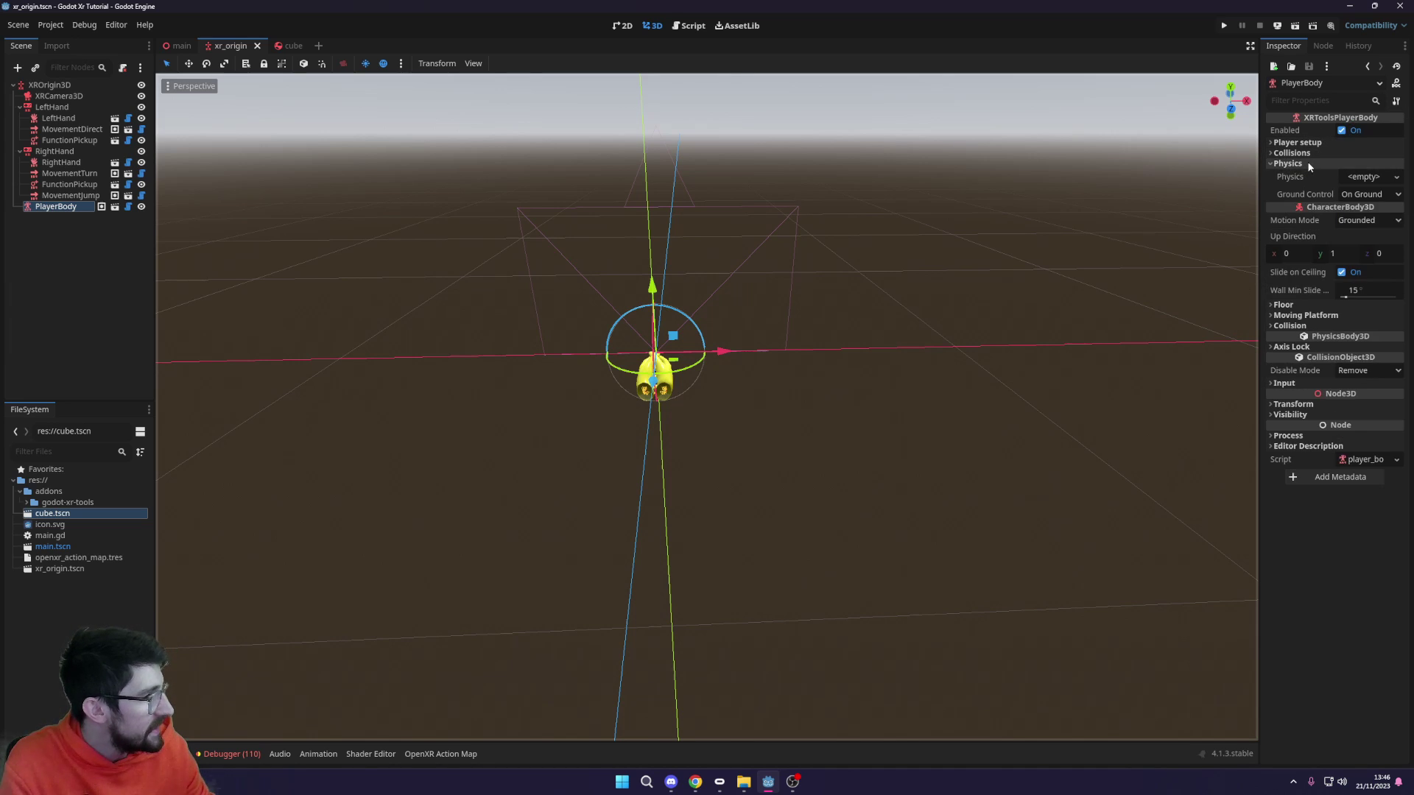
{"action": "left_click", "coordinate": [1305, 153]}
{"action": "left_click", "coordinate": [1308, 143]}
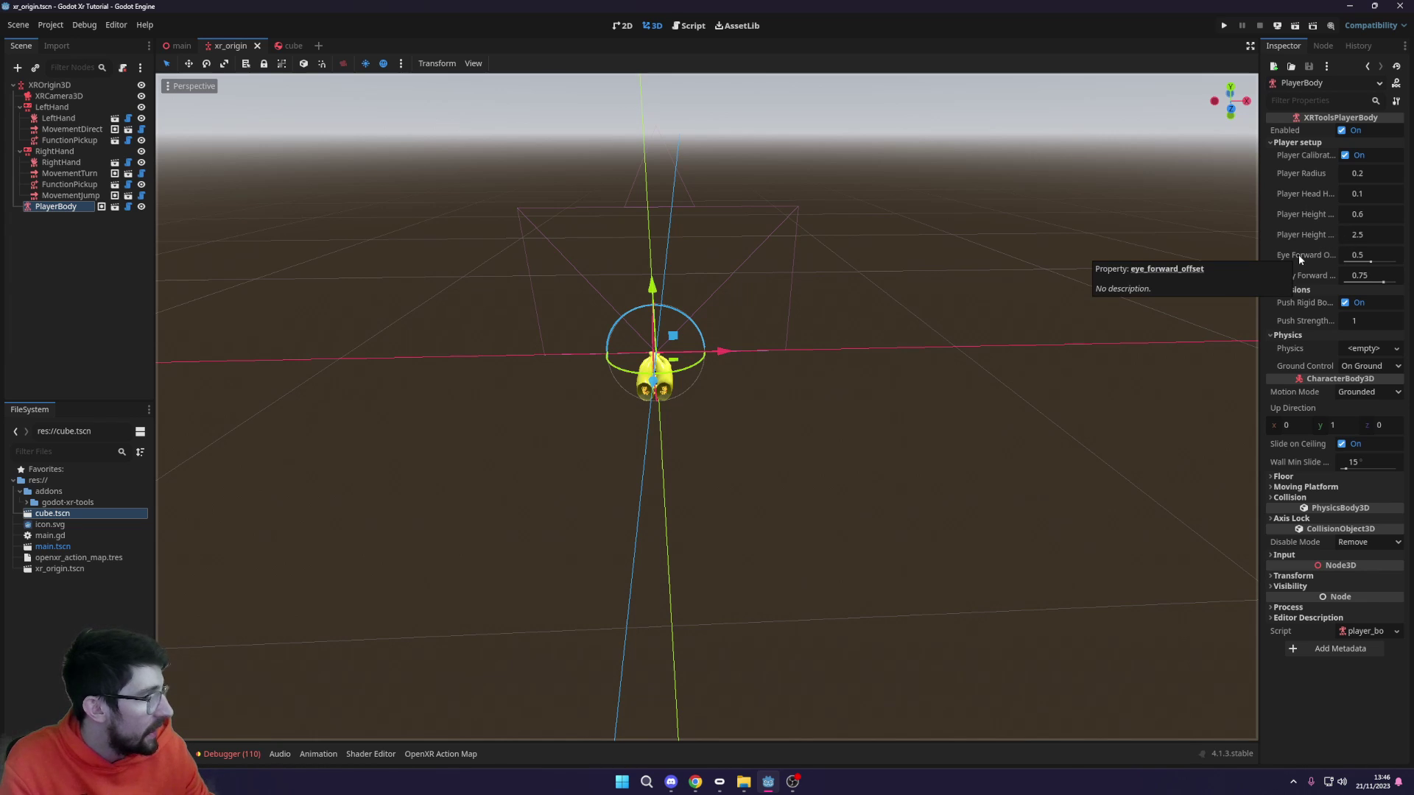
{"action": "left_click", "coordinate": [1300, 143]}
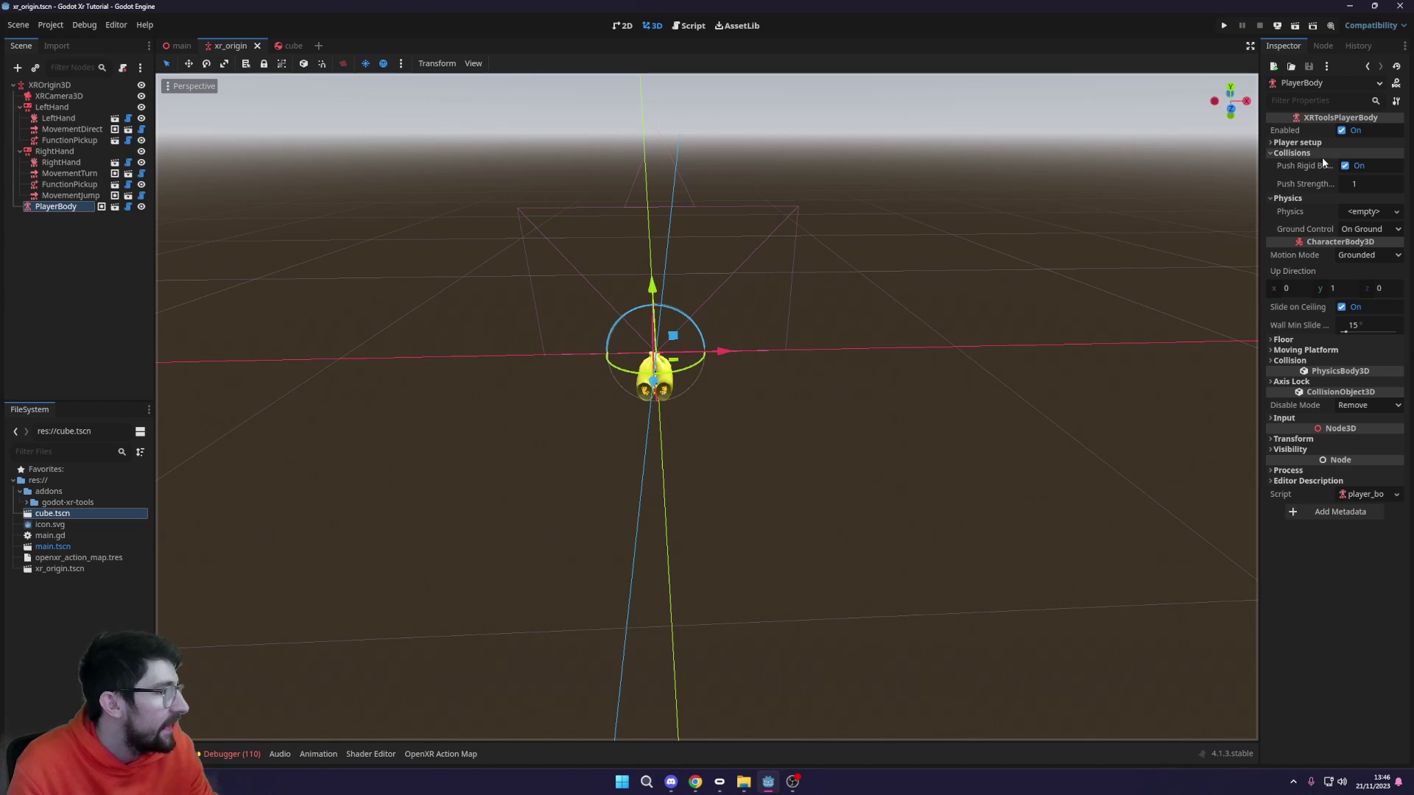
{"action": "left_click", "coordinate": [1318, 153]}
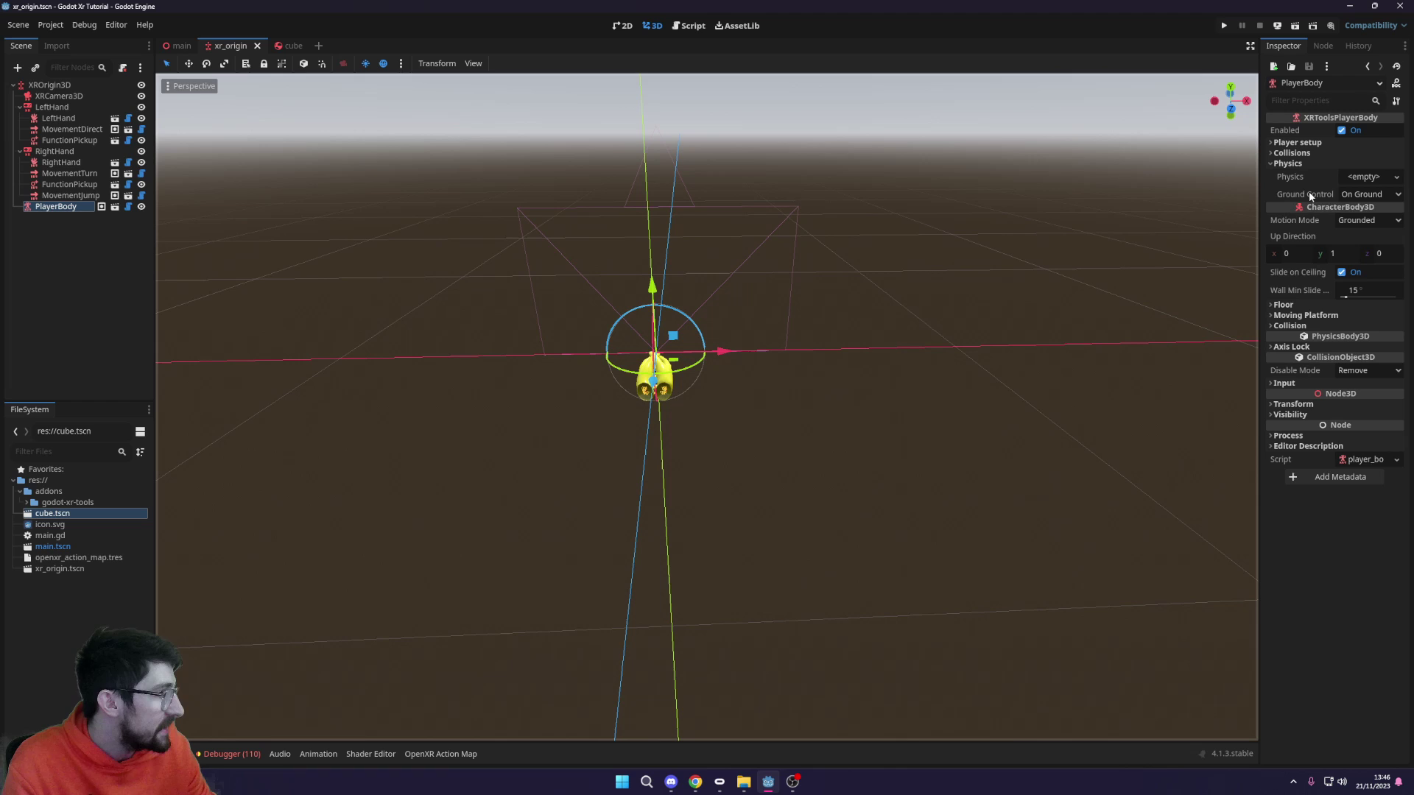
{"action": "left_click", "coordinate": [1368, 195]}
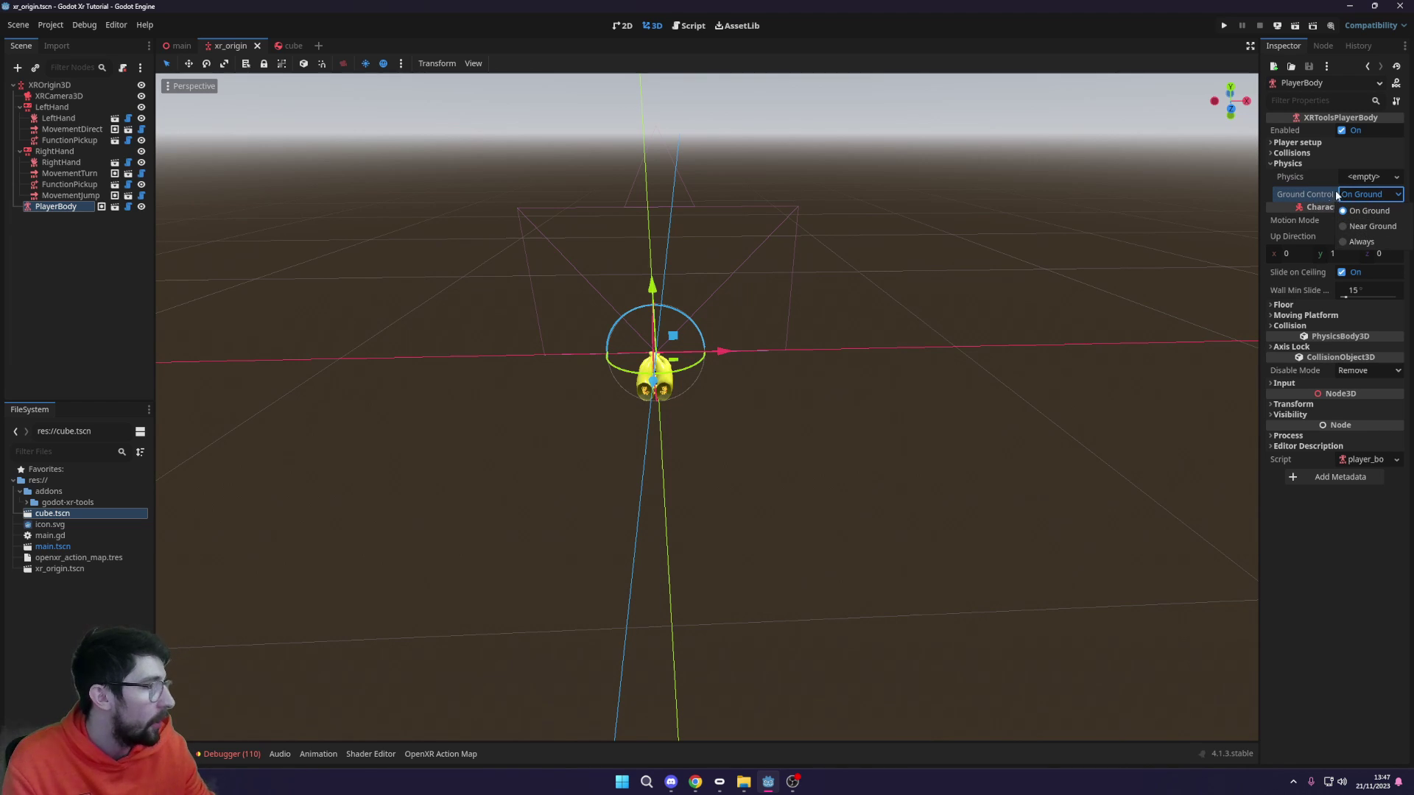
{"action": "left_click", "coordinate": [1304, 191]}
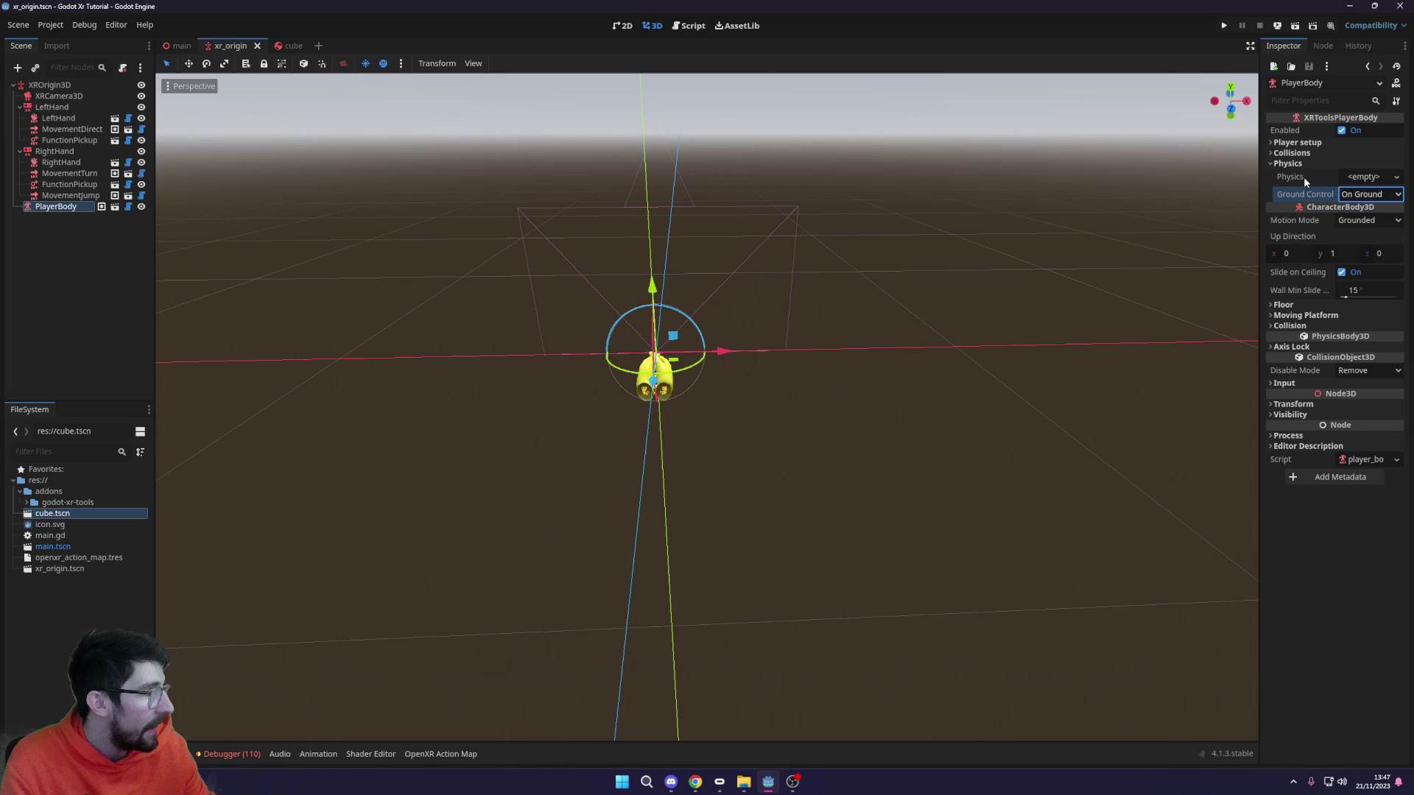
{"action": "left_click", "coordinate": [1366, 176]}
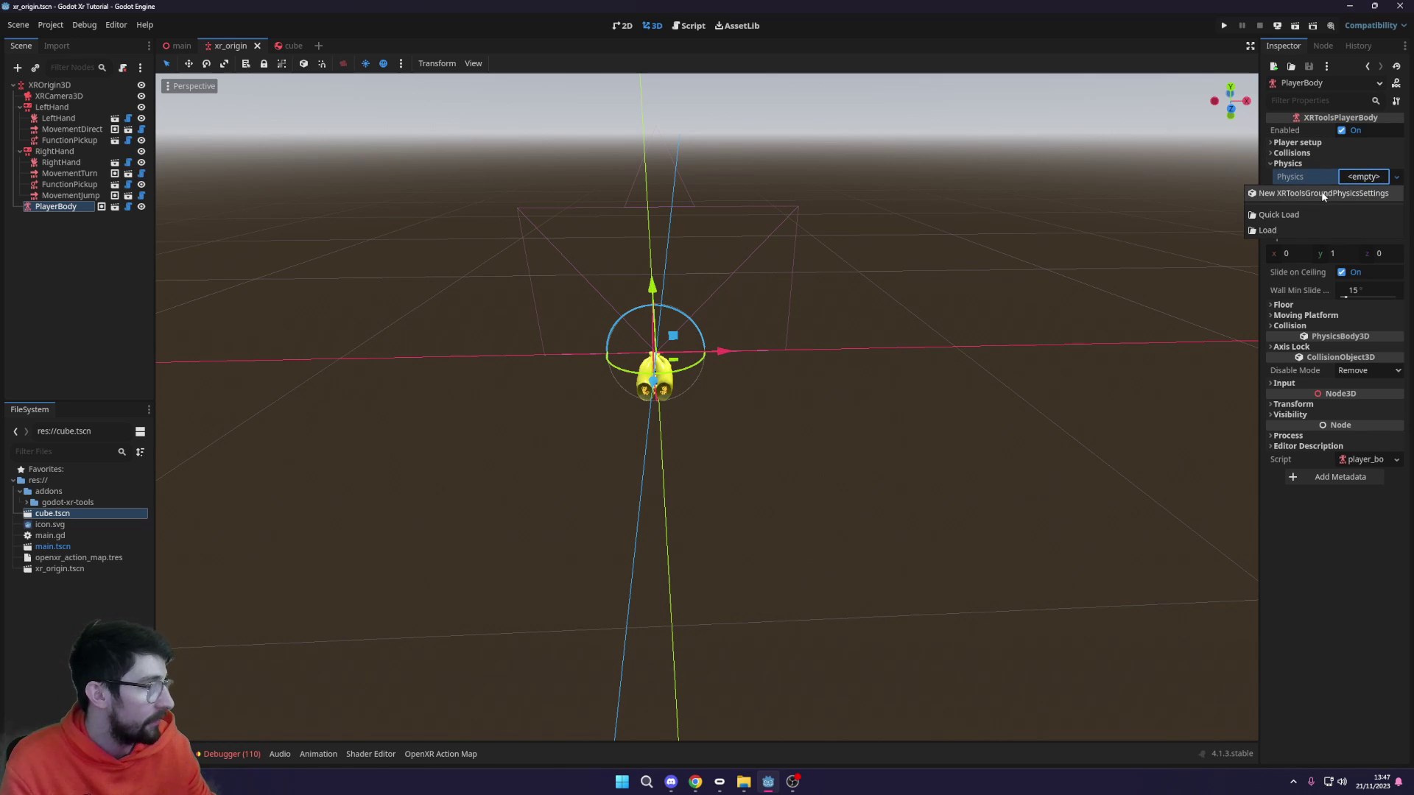
Create a new XRToolsGroundPhysicsSettings resource for Physics, keeping Jump Velocity at 3
{"action": "left_click", "coordinate": [1323, 194]}
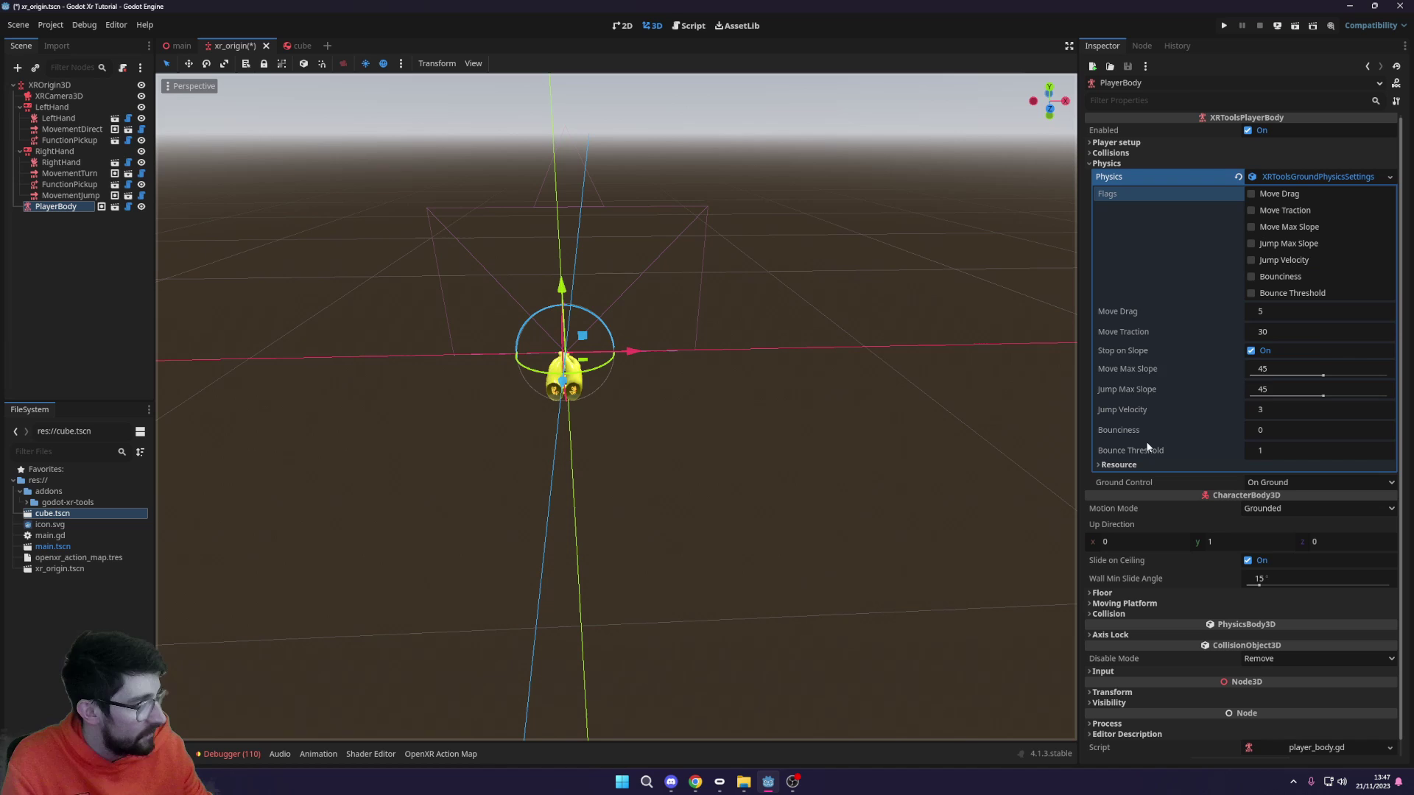
{"action": "left_click", "coordinate": [1134, 411]}
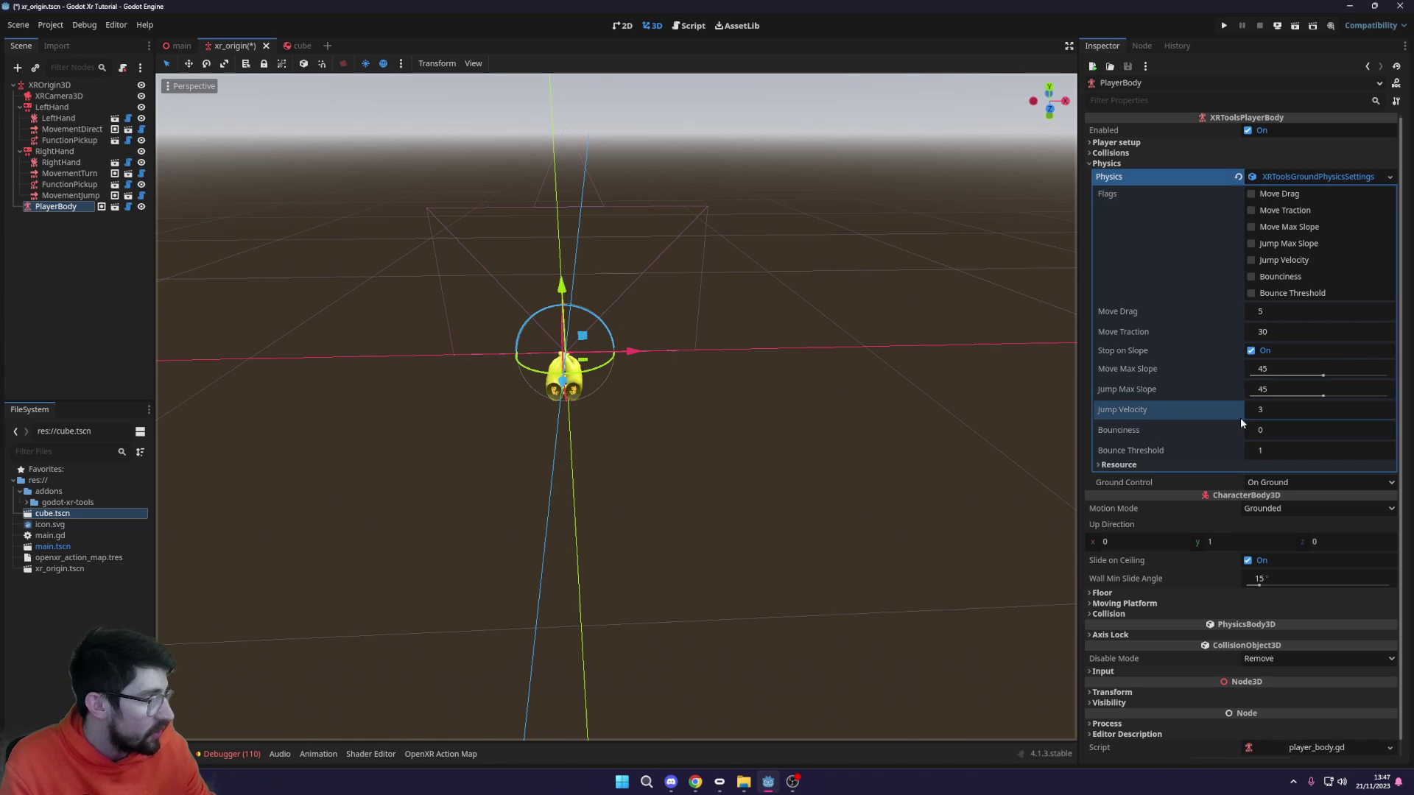
{"action": "left_click", "coordinate": [1252, 411]}
{"action": "type", "text": "56"}
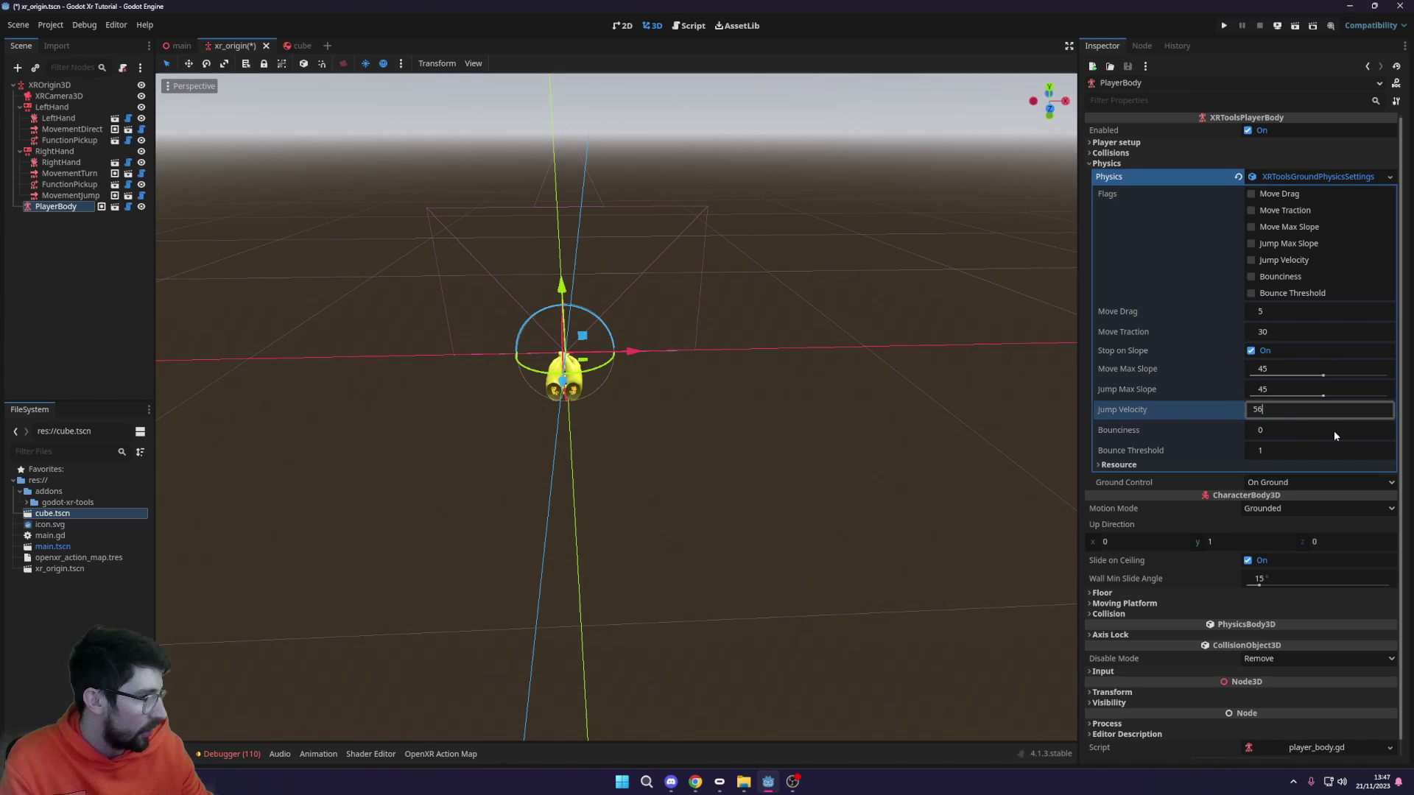
{"action": "key", "text": "BackSpace"}
{"action": "type", "text": "3"}
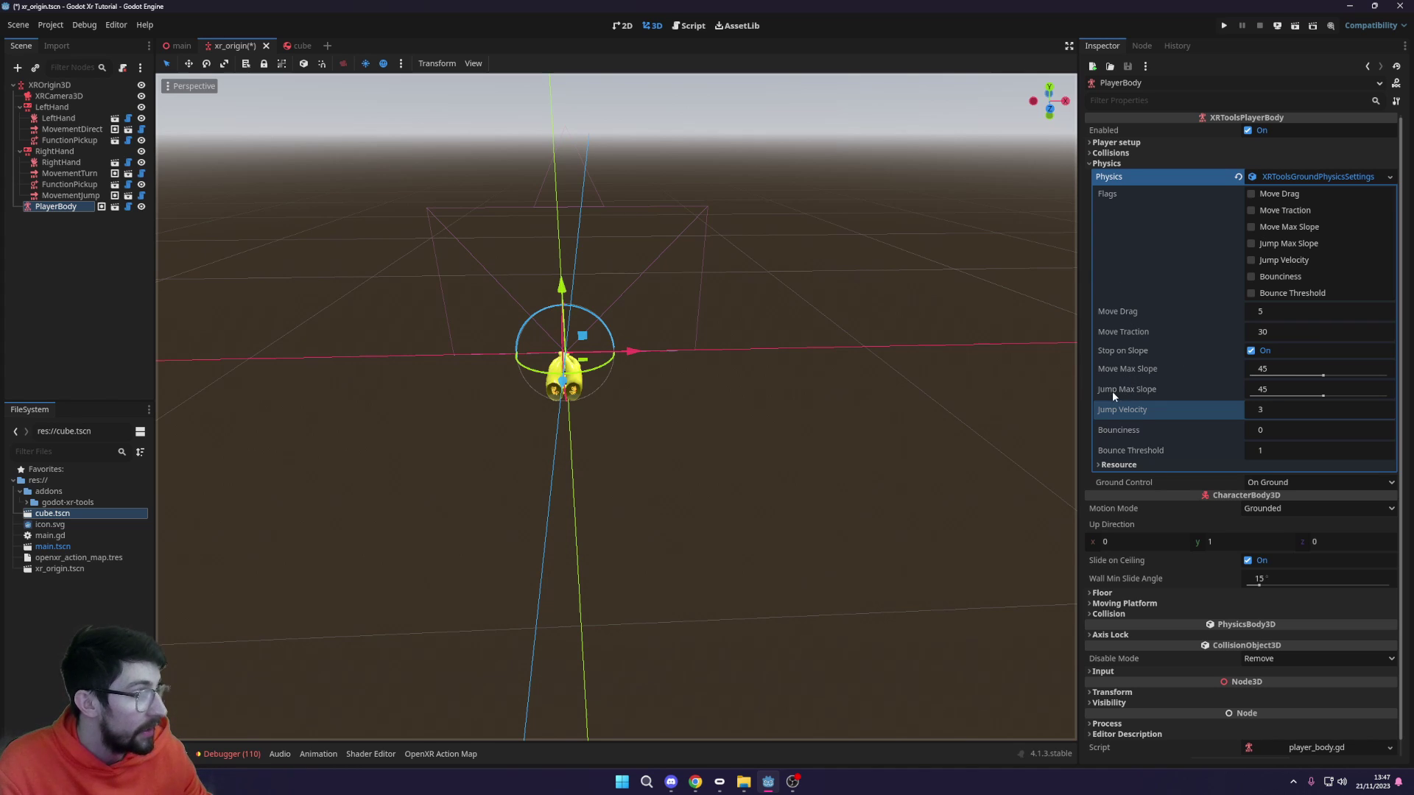
{"action": "left_click", "coordinate": [1159, 393]}
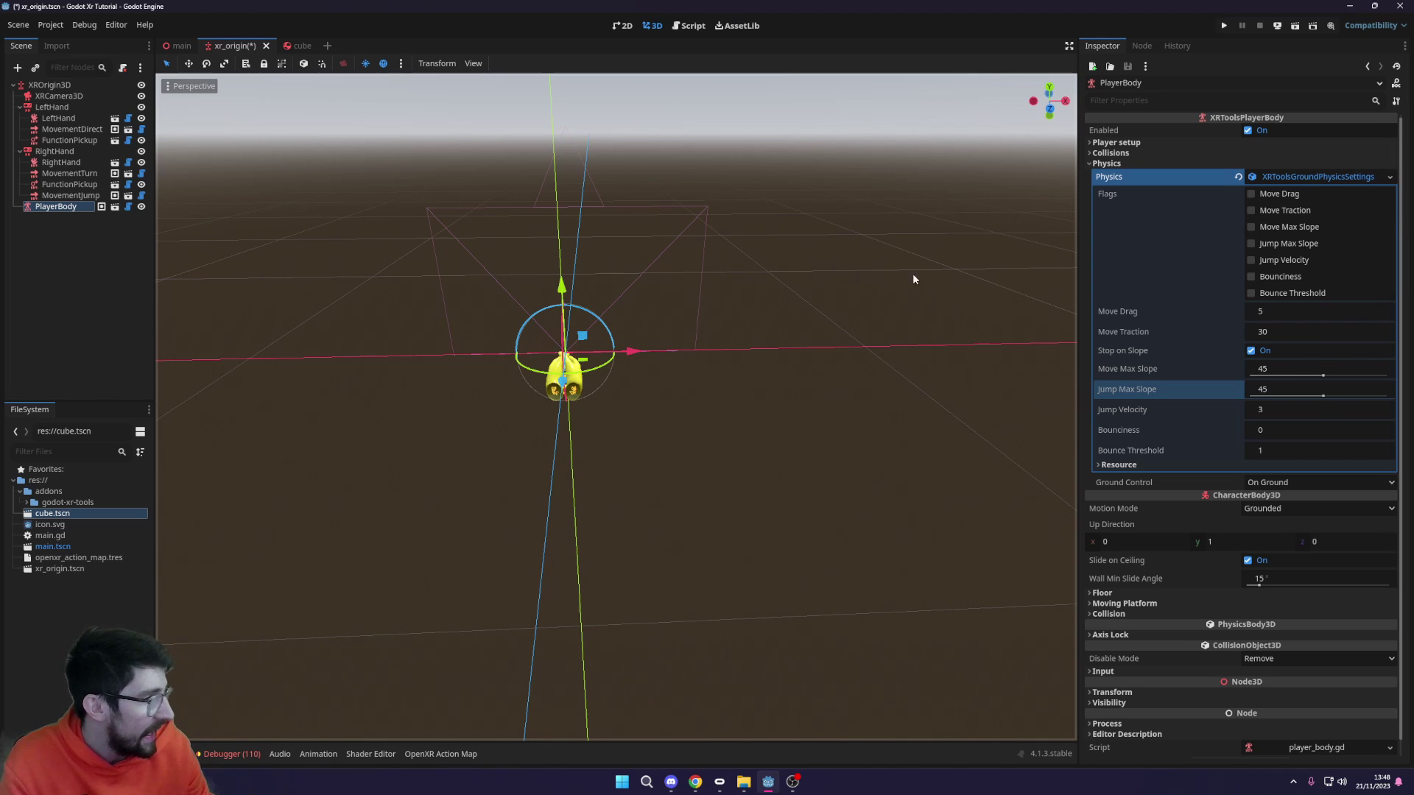
{"action": "left_click", "coordinate": [1178, 163]}
Save xr_origin, glance at the Floor and Moving Platform settings, and run the project with F5
{"action": "key", "text": "ctrl+s"}
{"action": "double_click", "coordinate": [1130, 269]}
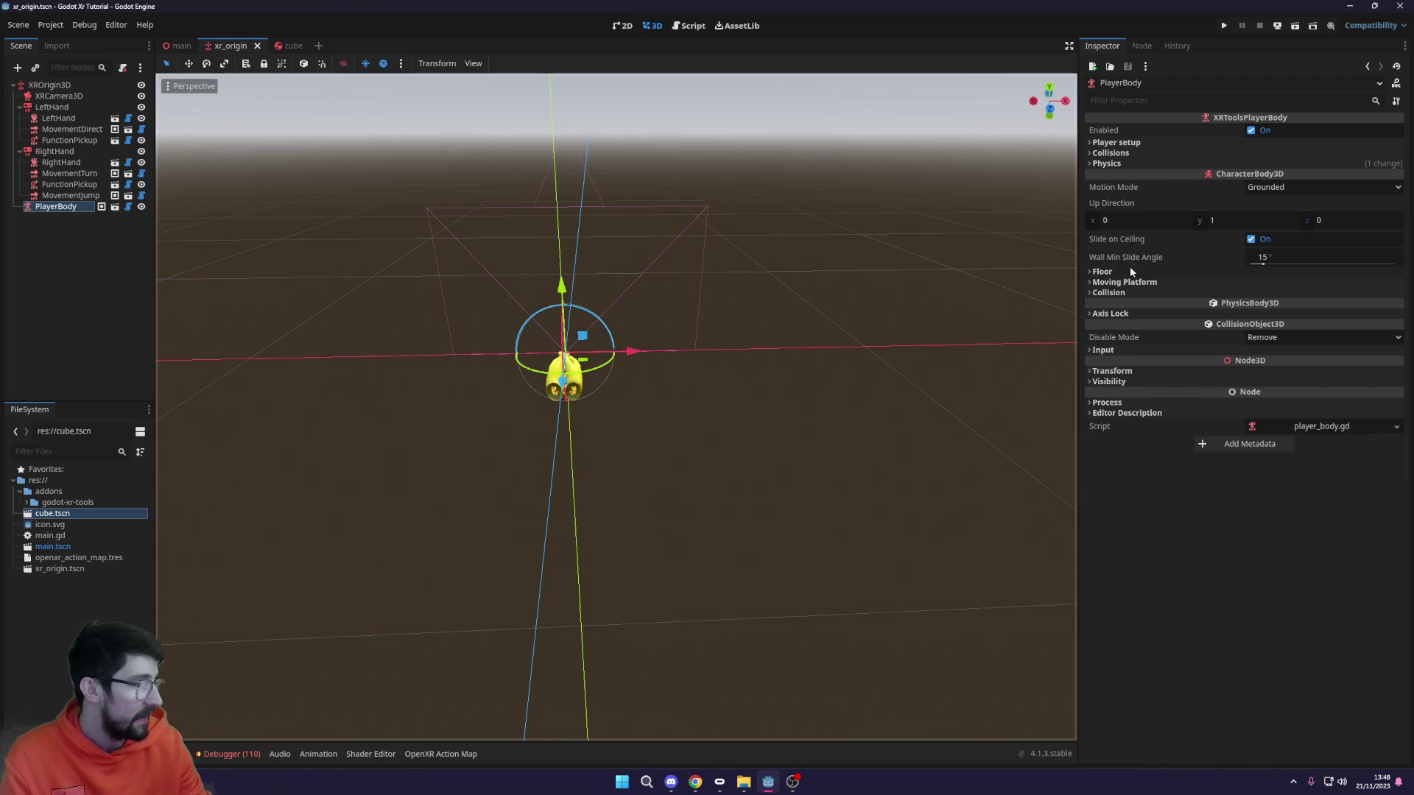
{"action": "left_click", "coordinate": [1134, 272]}
{"action": "left_click", "coordinate": [1137, 273]}
{"action": "left_click", "coordinate": [1131, 283]}
{"action": "left_click", "coordinate": [1131, 282]}
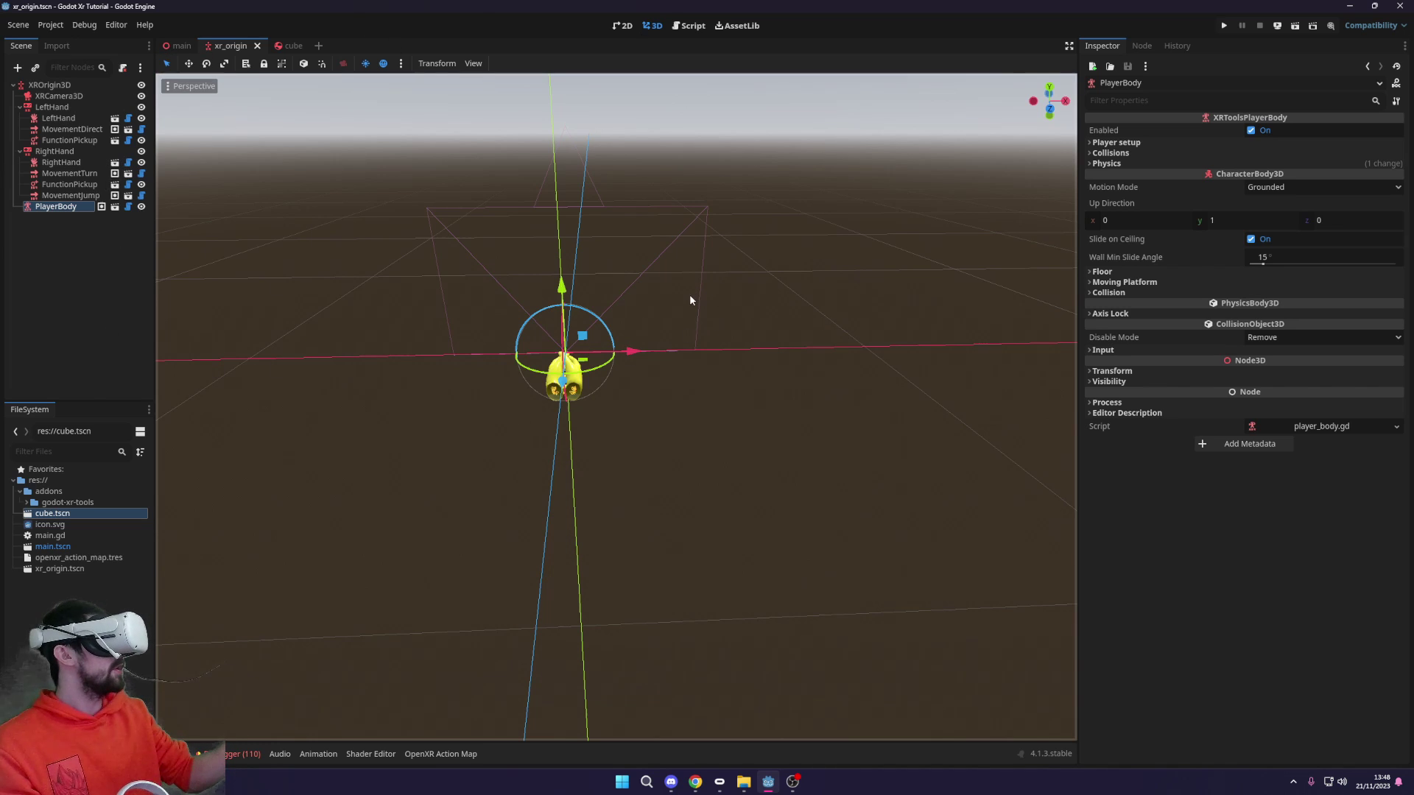
{"action": "key", "text": "F5"}
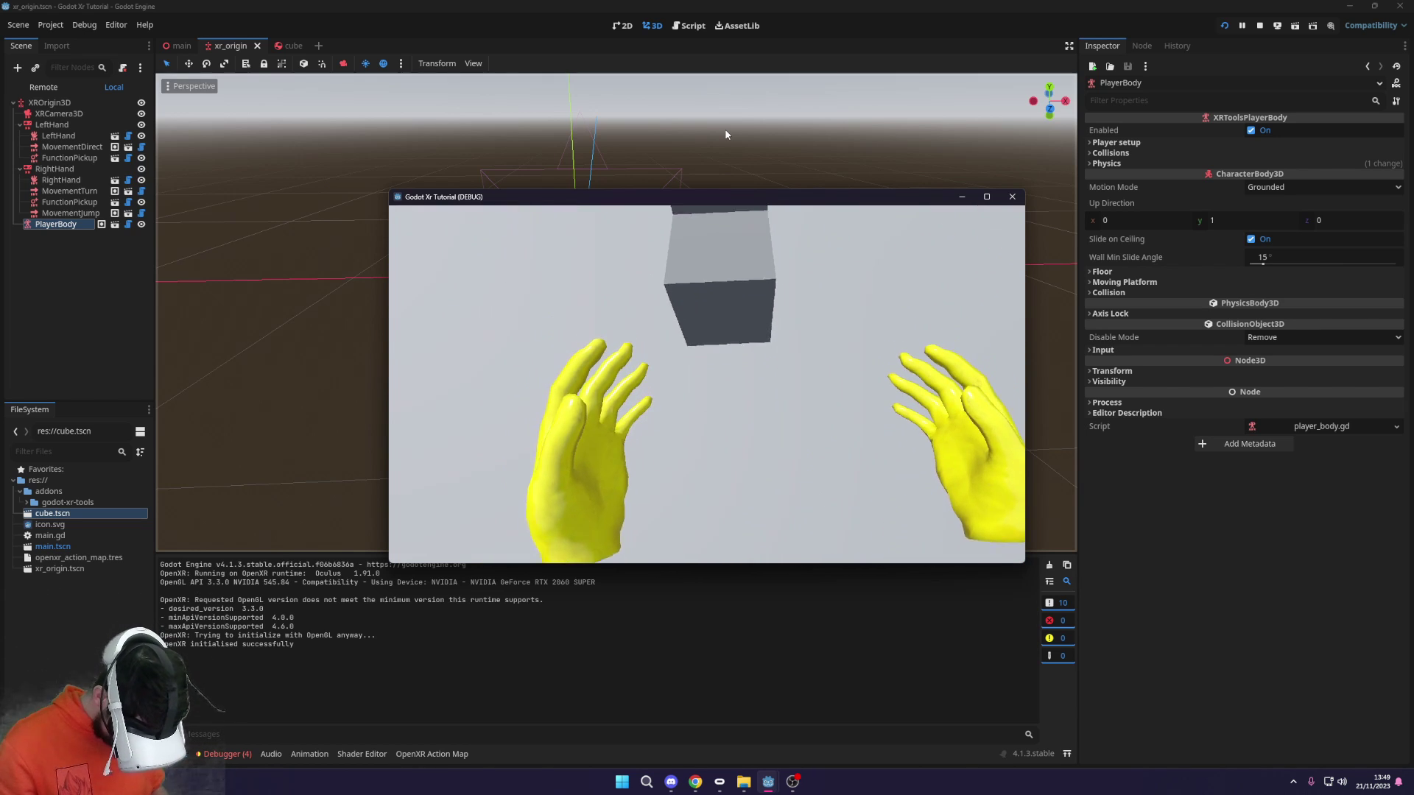
Stop the game, set Jump Velocity to 5, and run the project again
{"action": "key", "text": "F8"}
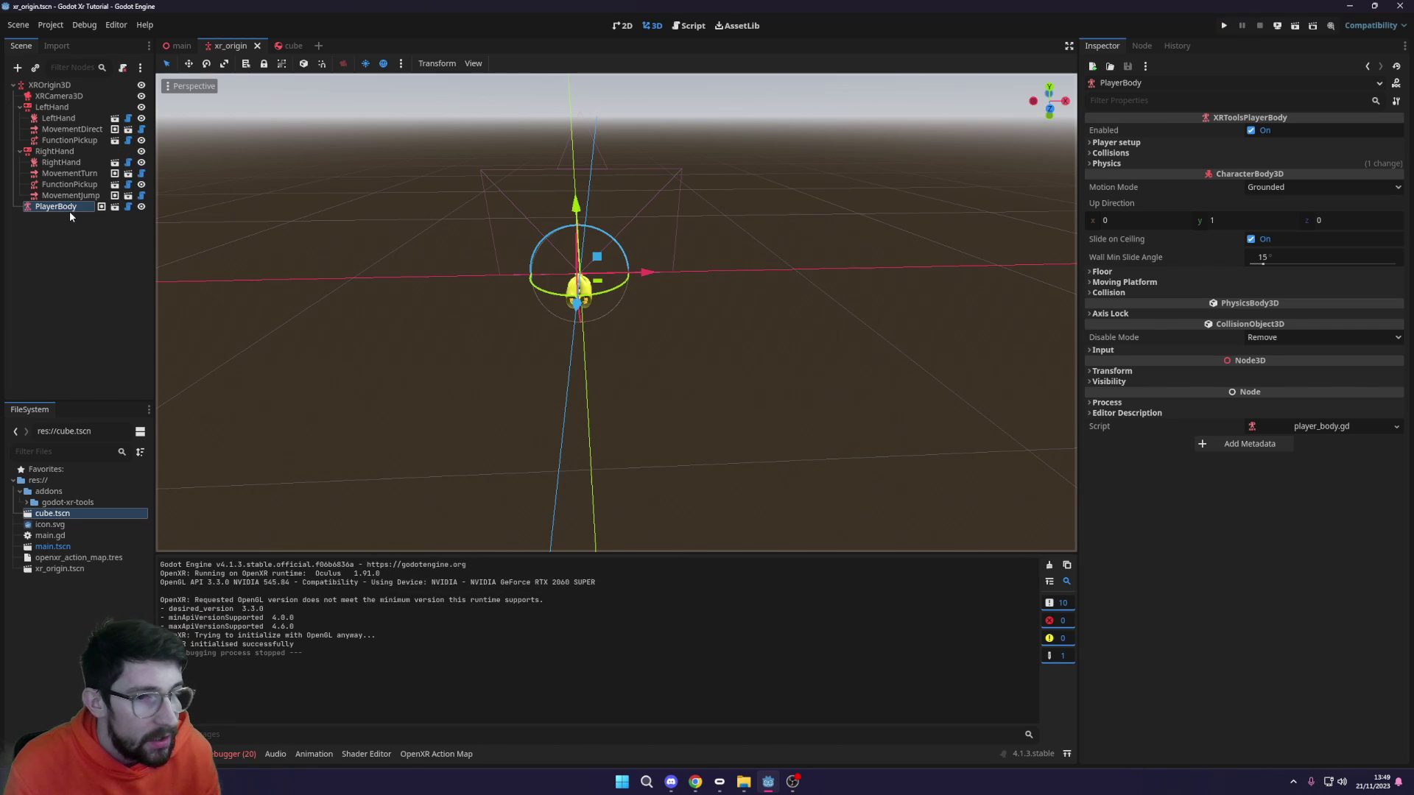
{"action": "left_click", "coordinate": [1125, 165]}
{"action": "left_click", "coordinate": [1261, 410]}
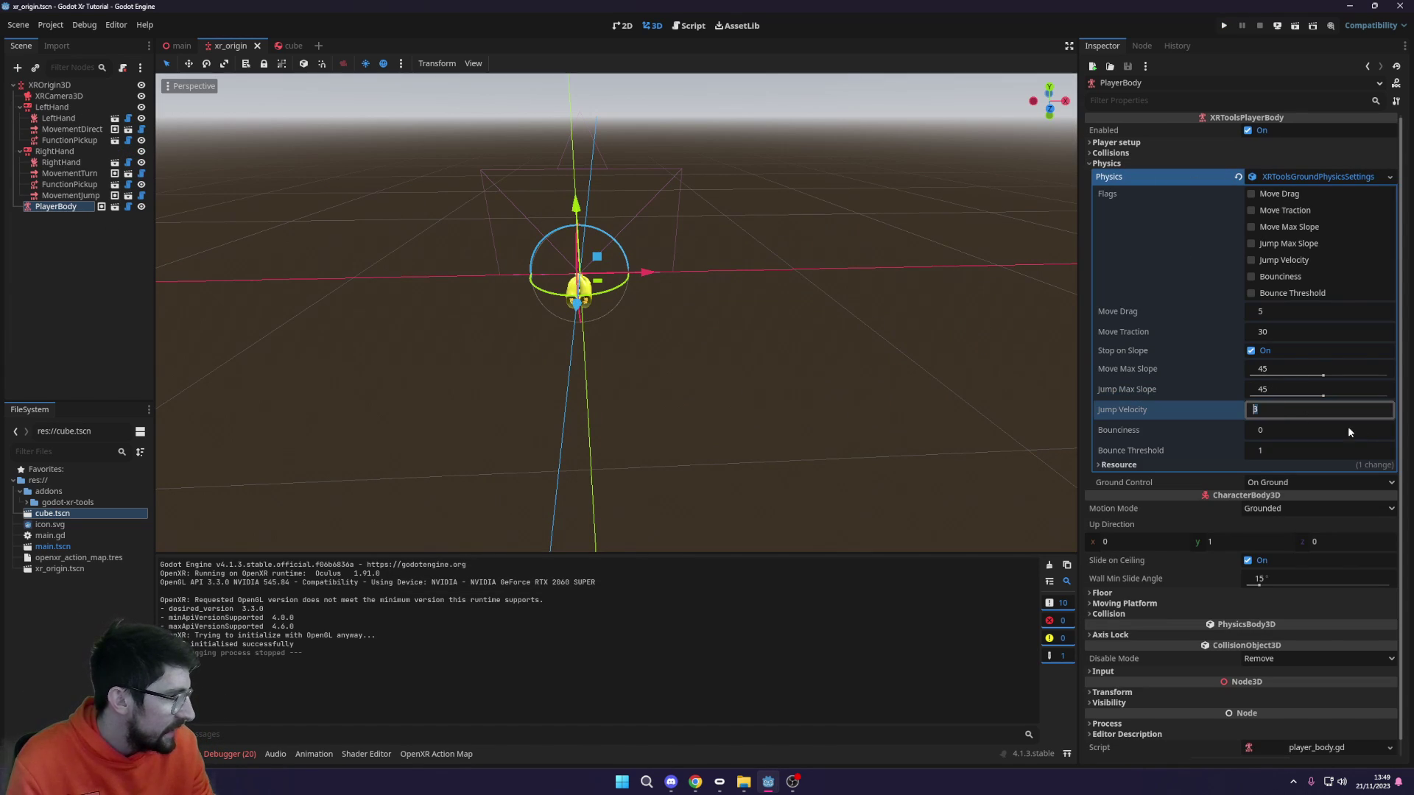
{"action": "type", "text": "5"}
{"action": "key", "text": "Return"}
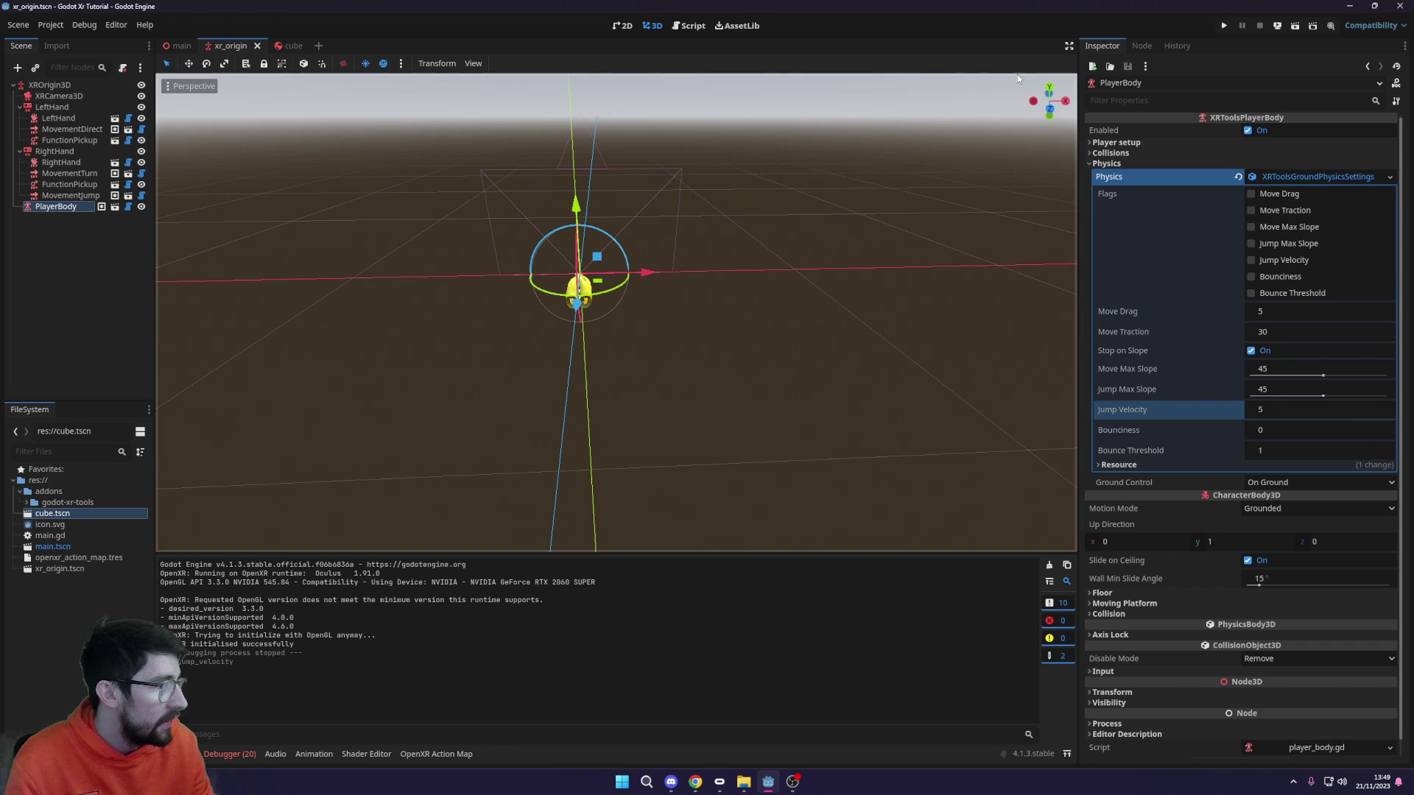
{"action": "left_click", "coordinate": [1227, 26]}
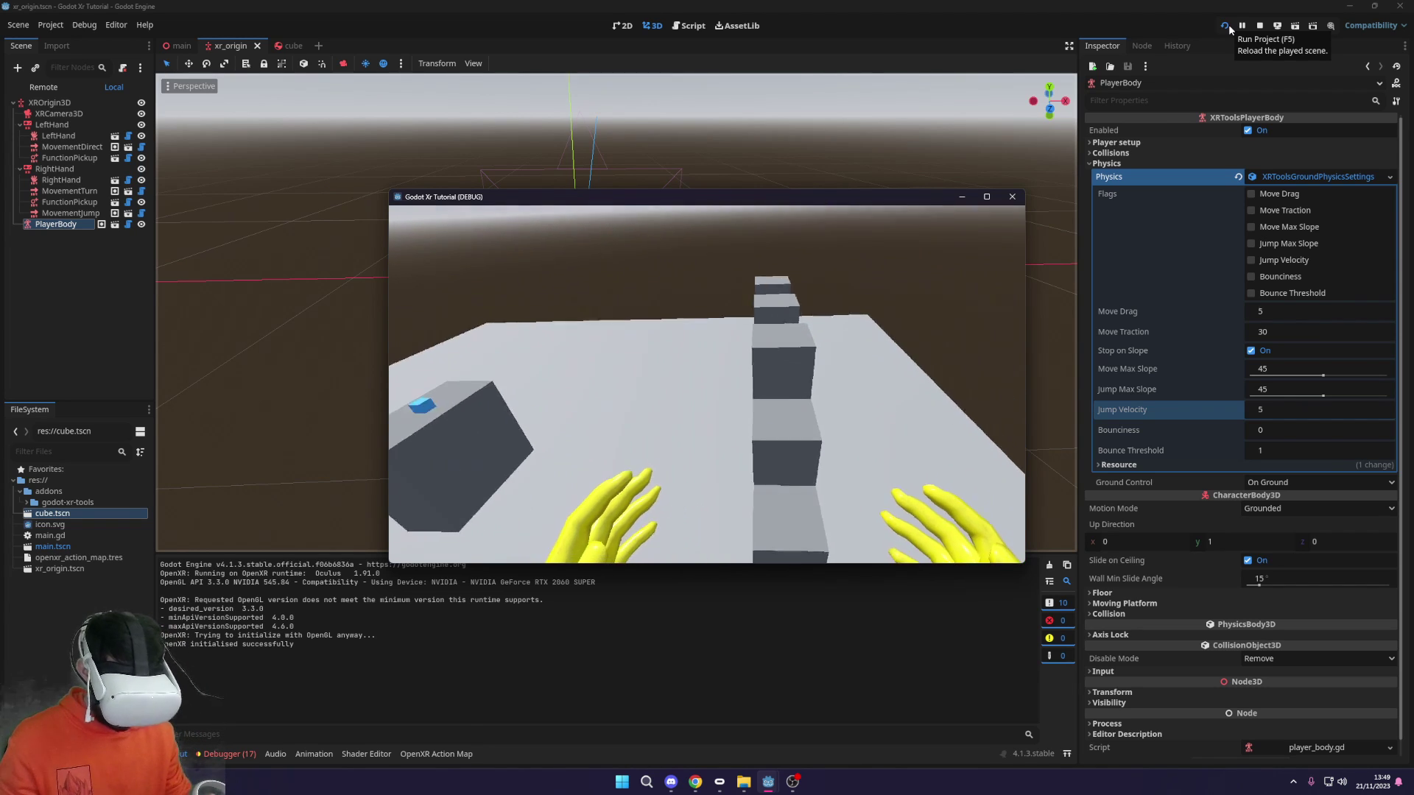
Set Ground Control to Always, save, then do an F5 test run and stop it
{"action": "key", "text": "F8"}
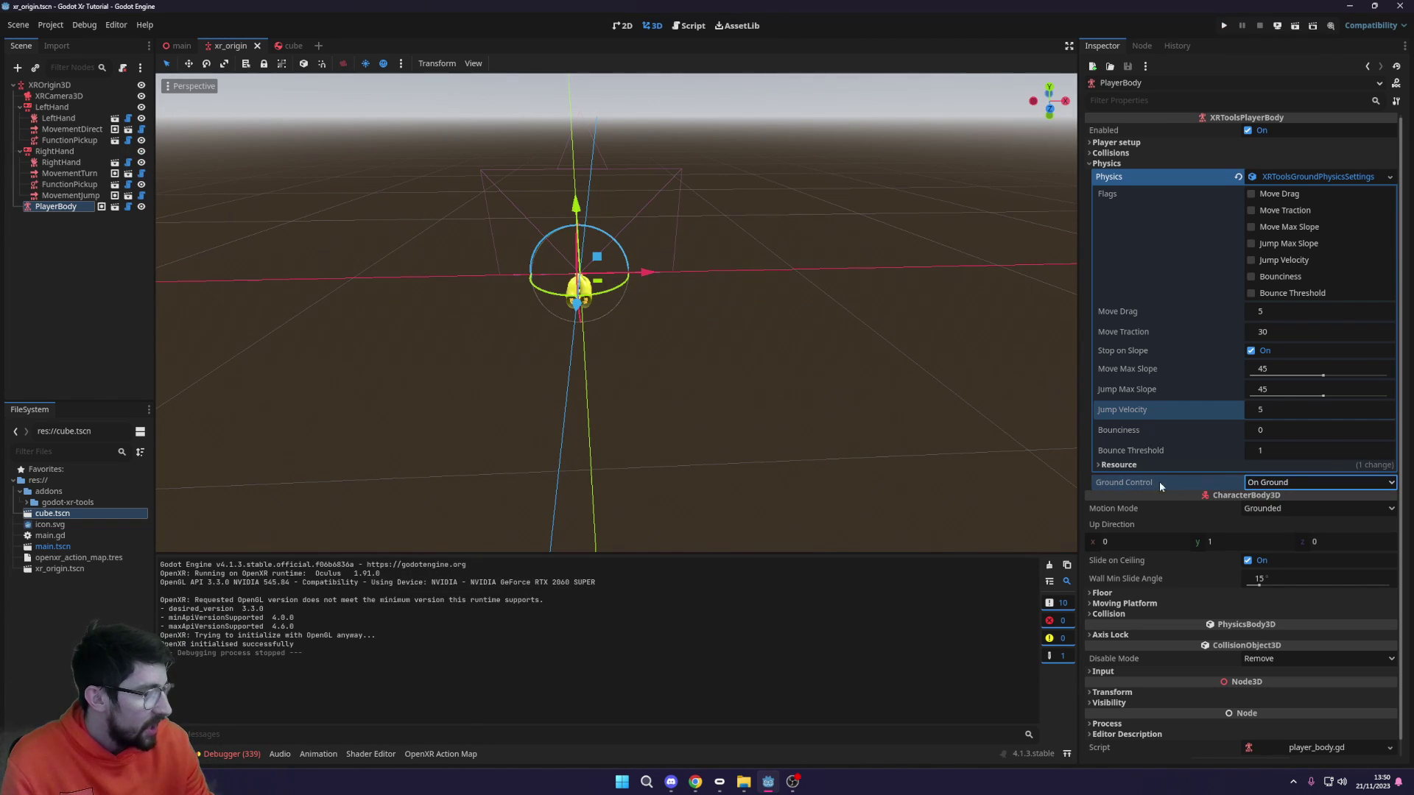
{"action": "left_click", "coordinate": [1282, 483]}
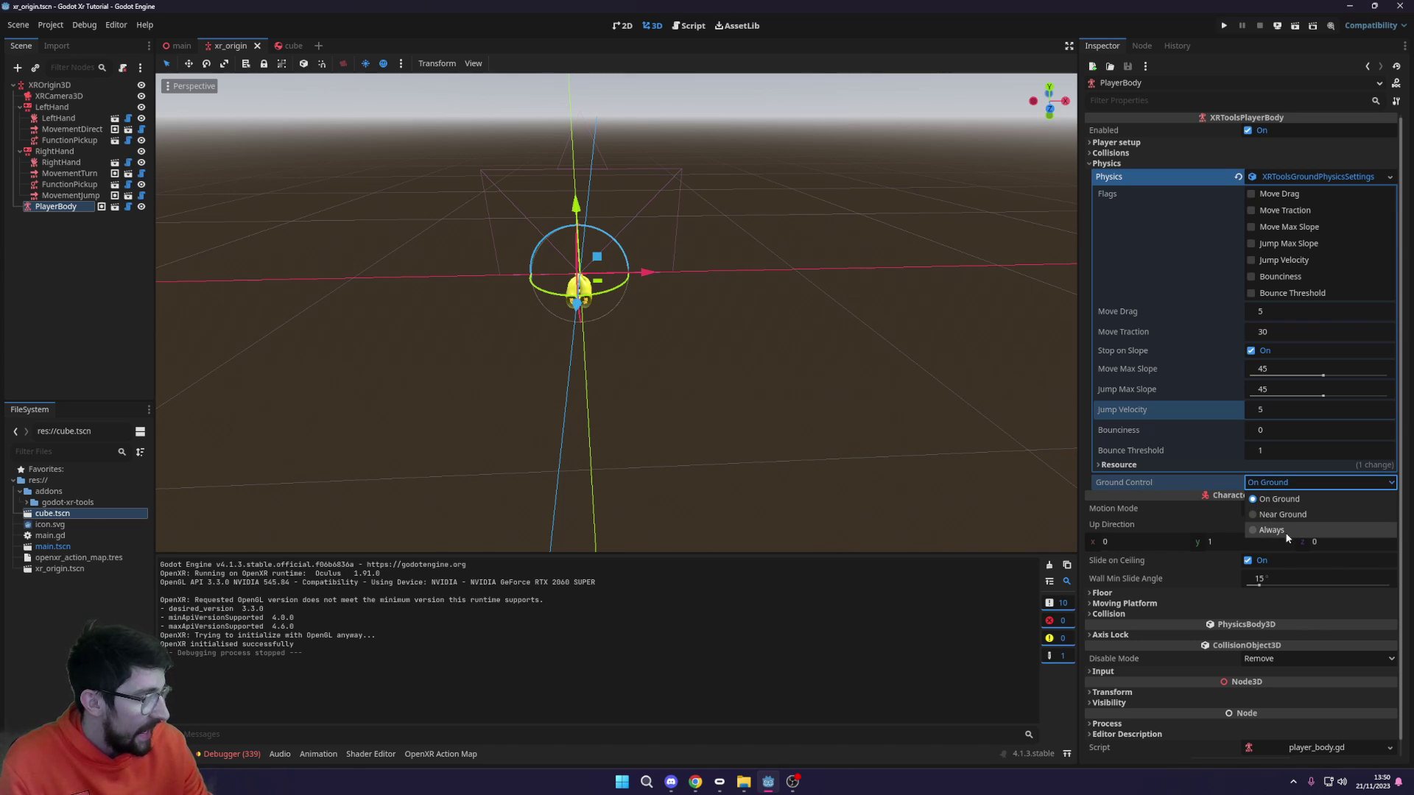
{"action": "left_click", "coordinate": [1284, 531]}
{"action": "key", "text": "ctrl+s"}
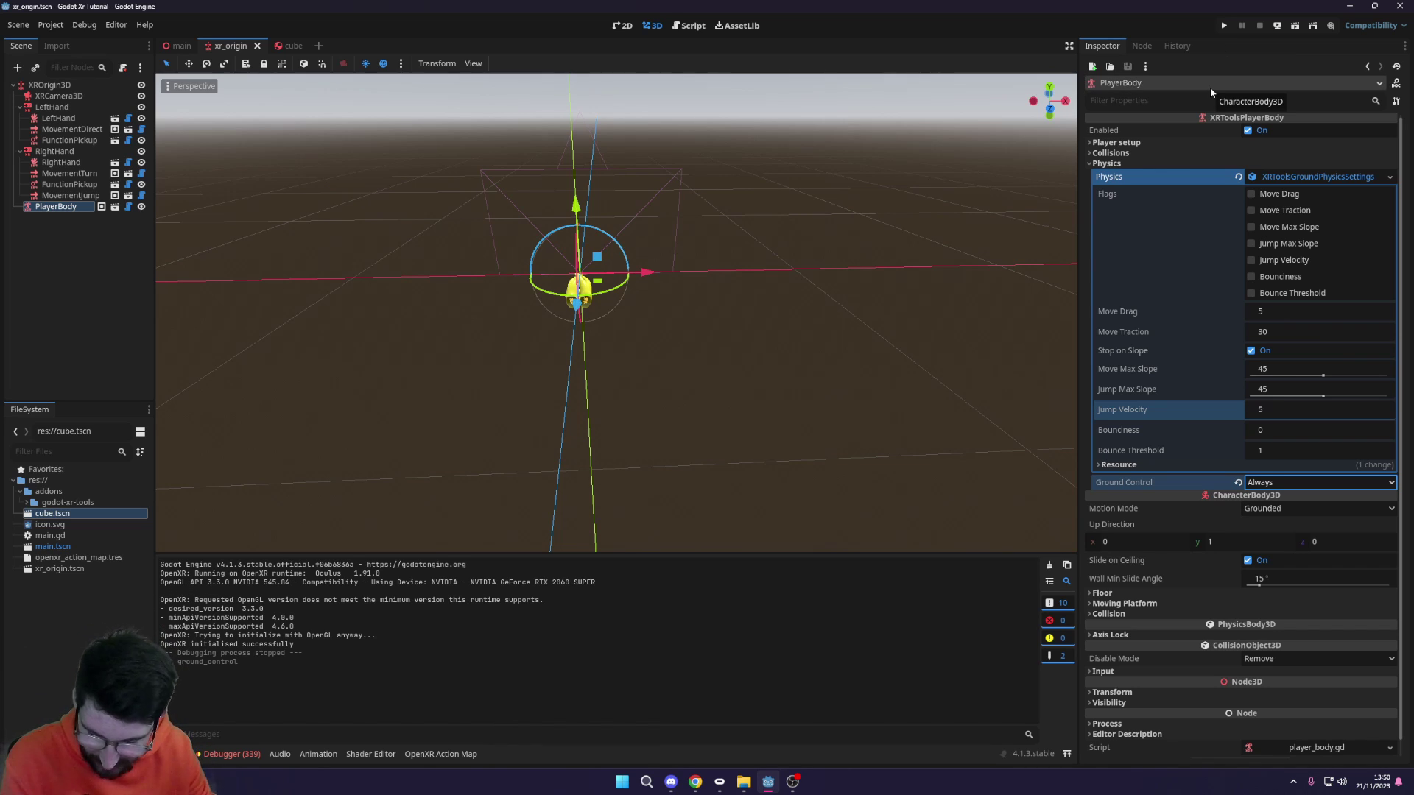
{"action": "key", "text": "F5"}
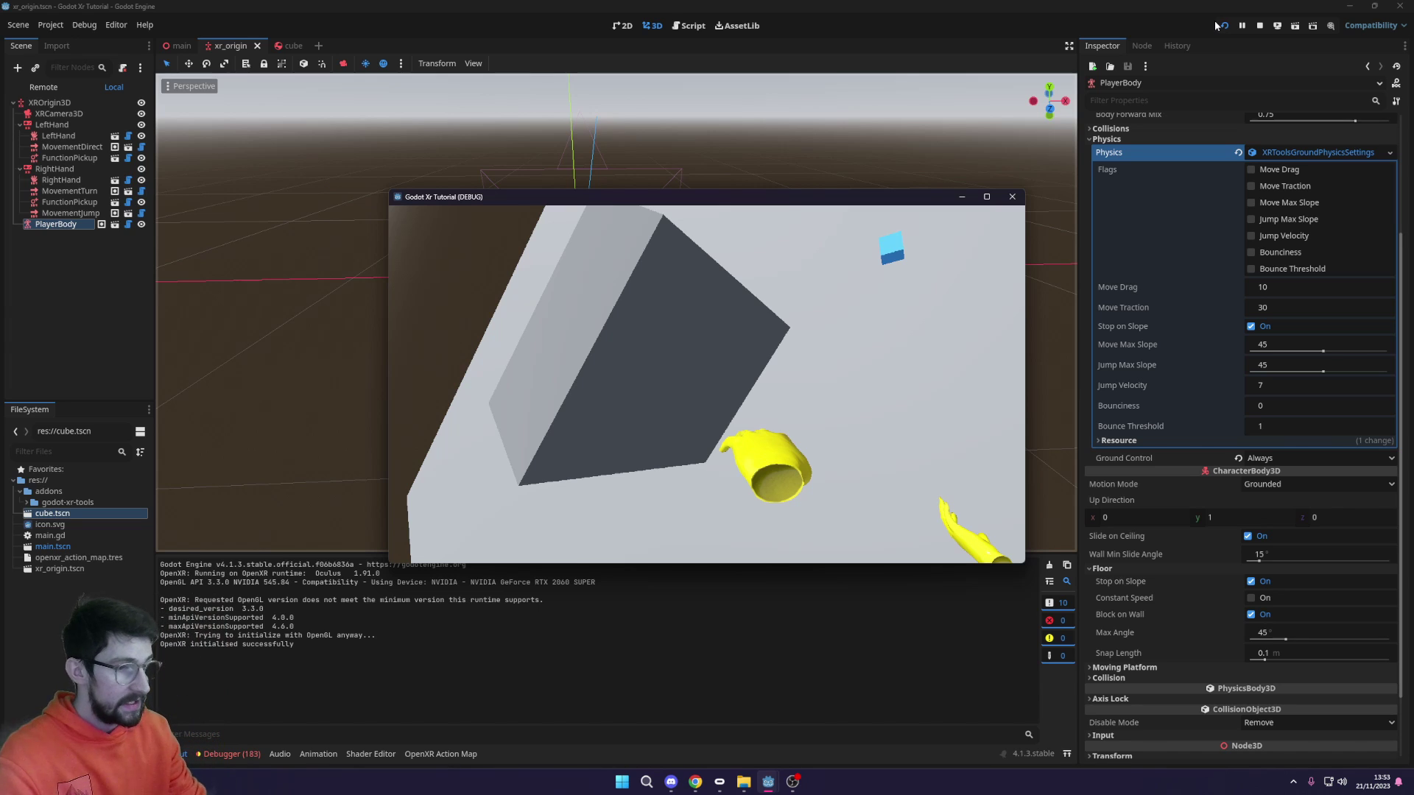
{"action": "key", "text": "F8"}
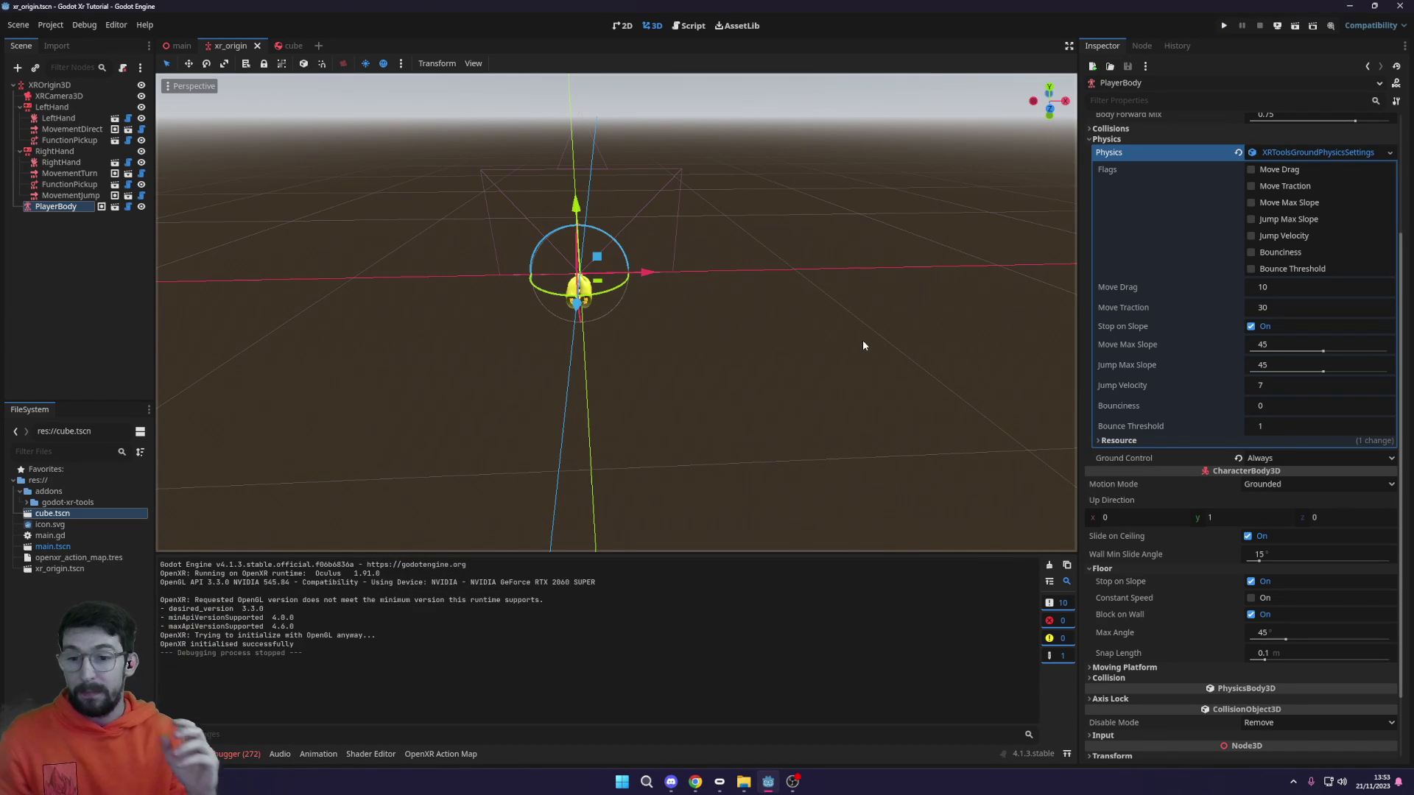